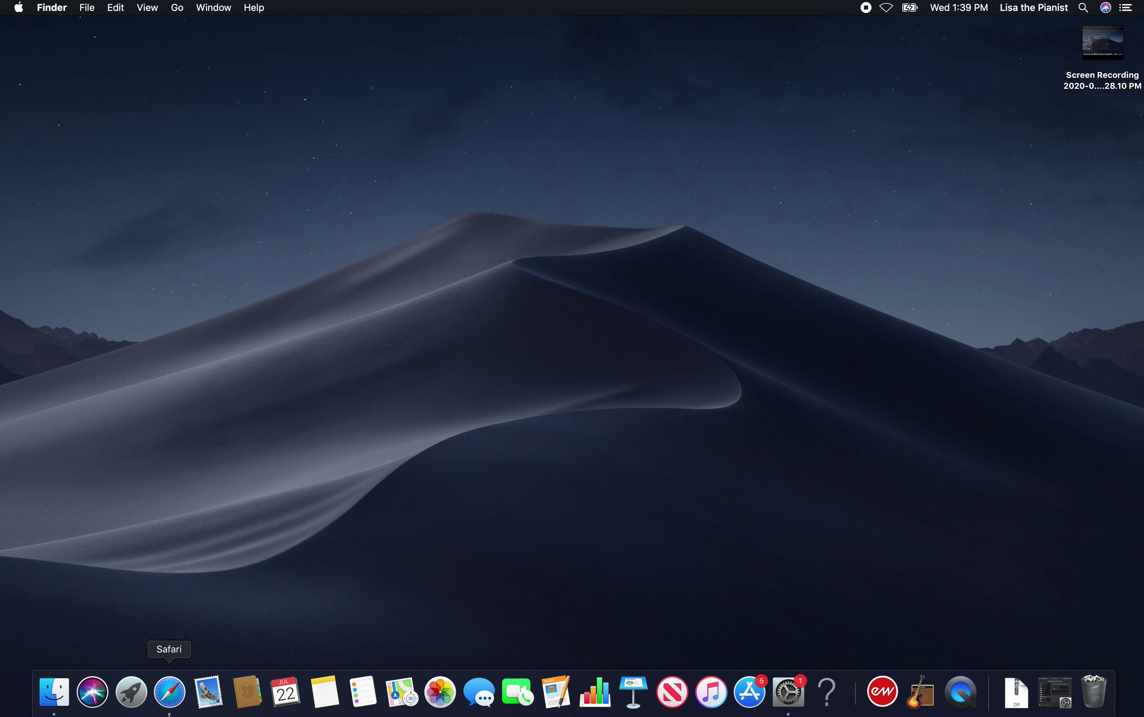
Open a Finder window on Recents and move it into place on the desktop
{"action": "left_click", "coordinate": [60, 698]}
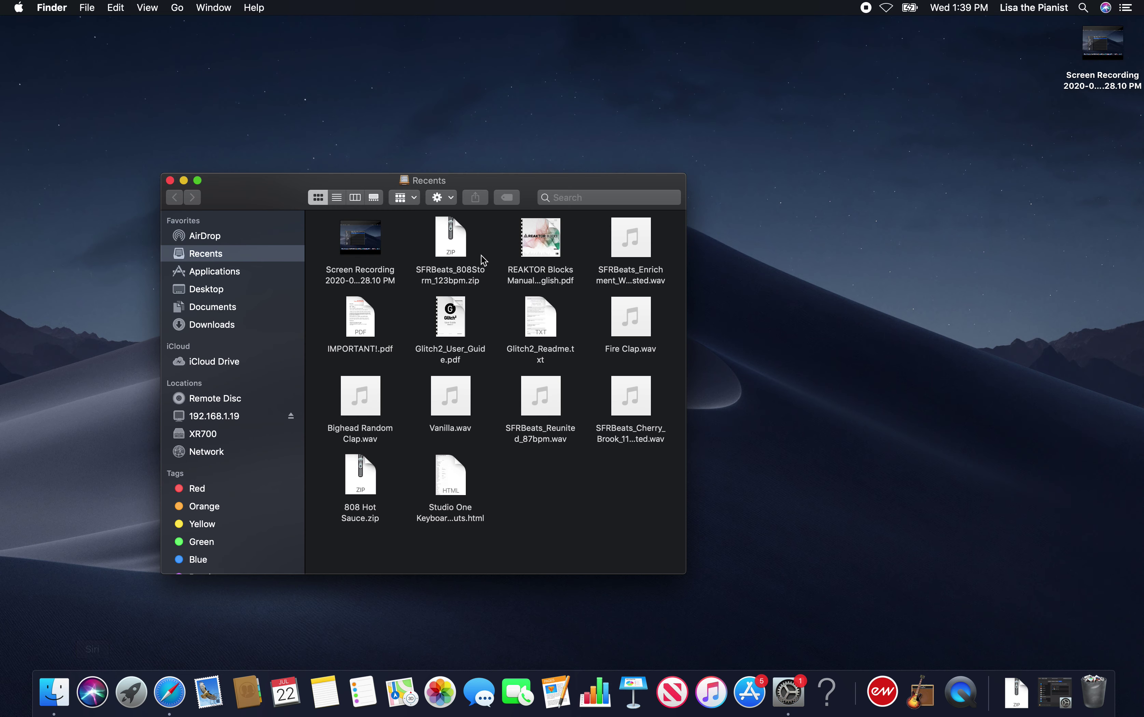
{"action": "left_click_drag", "start_coordinate": [274, 190], "coordinate": [337, 149]}
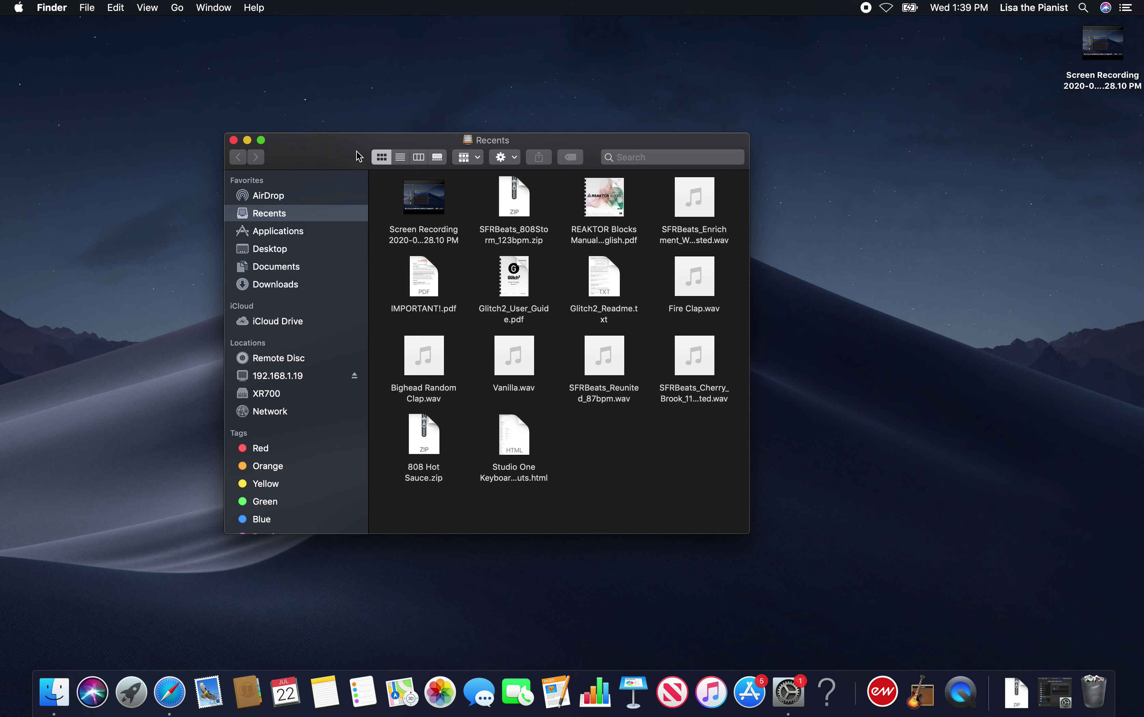
{"action": "left_click_drag", "start_coordinate": [366, 143], "coordinate": [390, 152]}
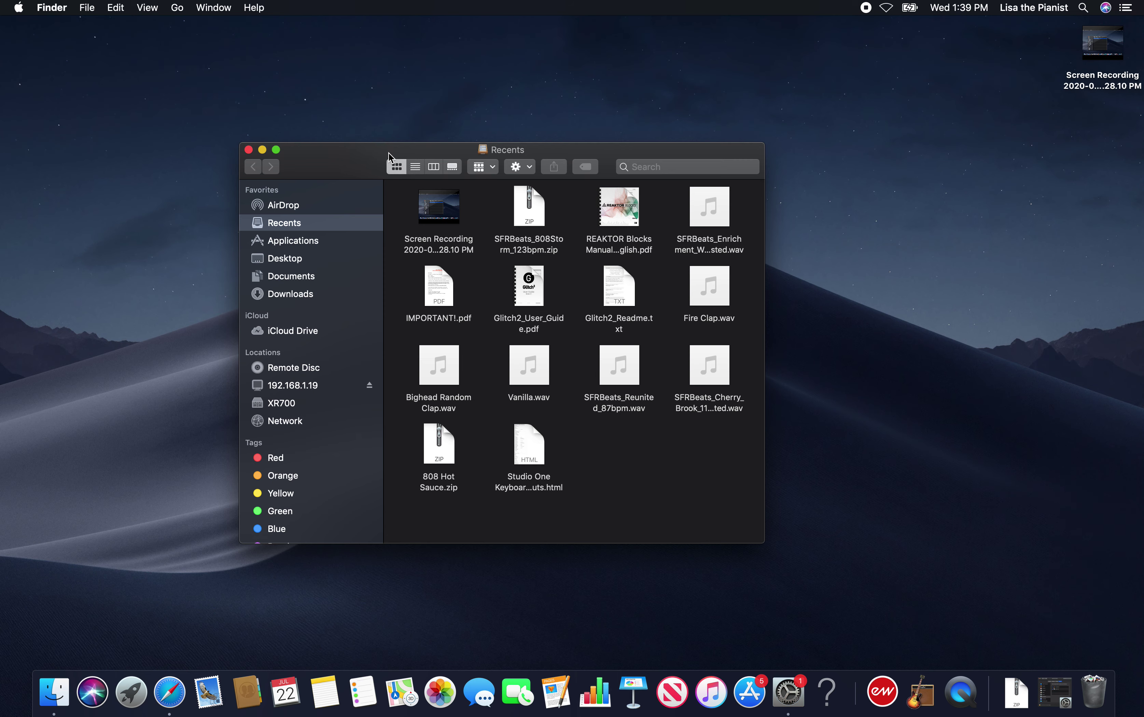
{"action": "left_click_drag", "start_coordinate": [387, 151], "coordinate": [416, 134]}
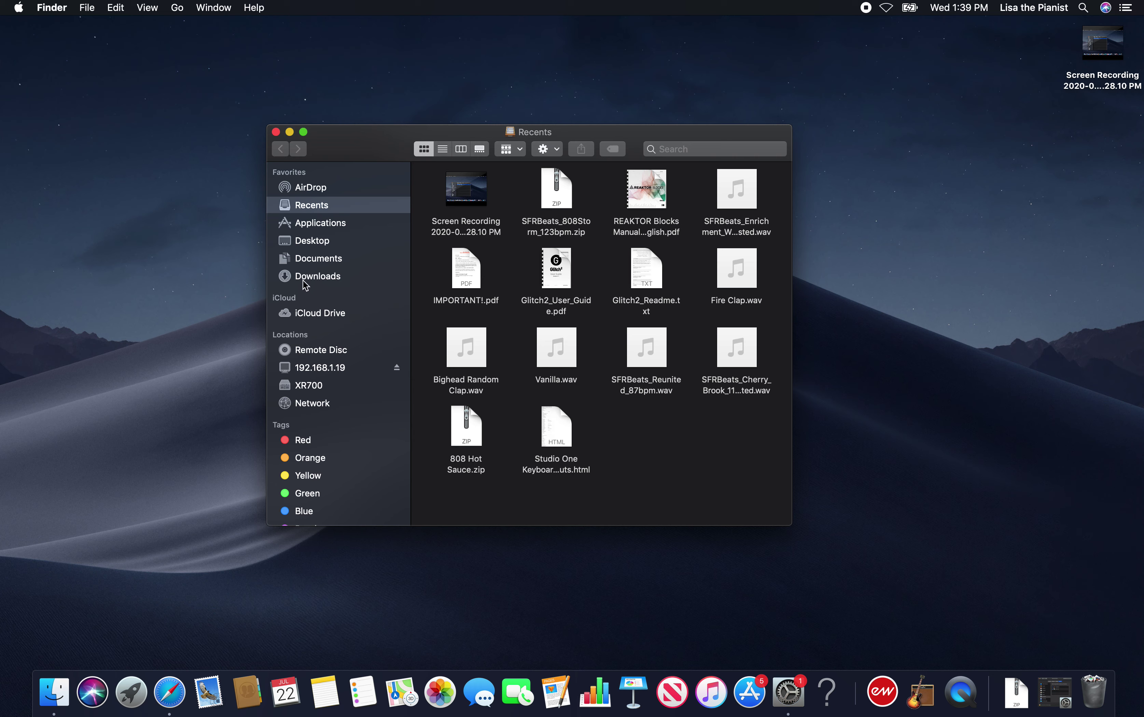
Unzip SFRBeats_808Storm_123bpm.zip in Downloads, open its folder and select all eleven 808STRM WAVs
{"action": "left_click", "coordinate": [316, 279]}
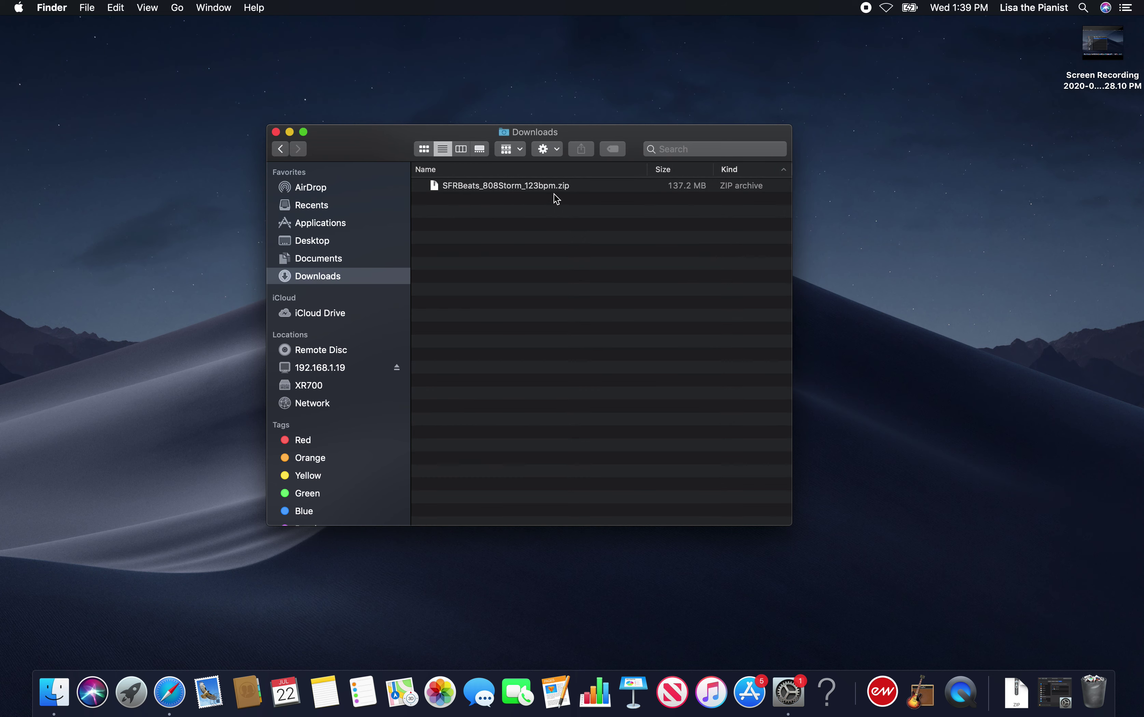
{"action": "left_click_drag", "start_coordinate": [383, 146], "coordinate": [365, 133]}
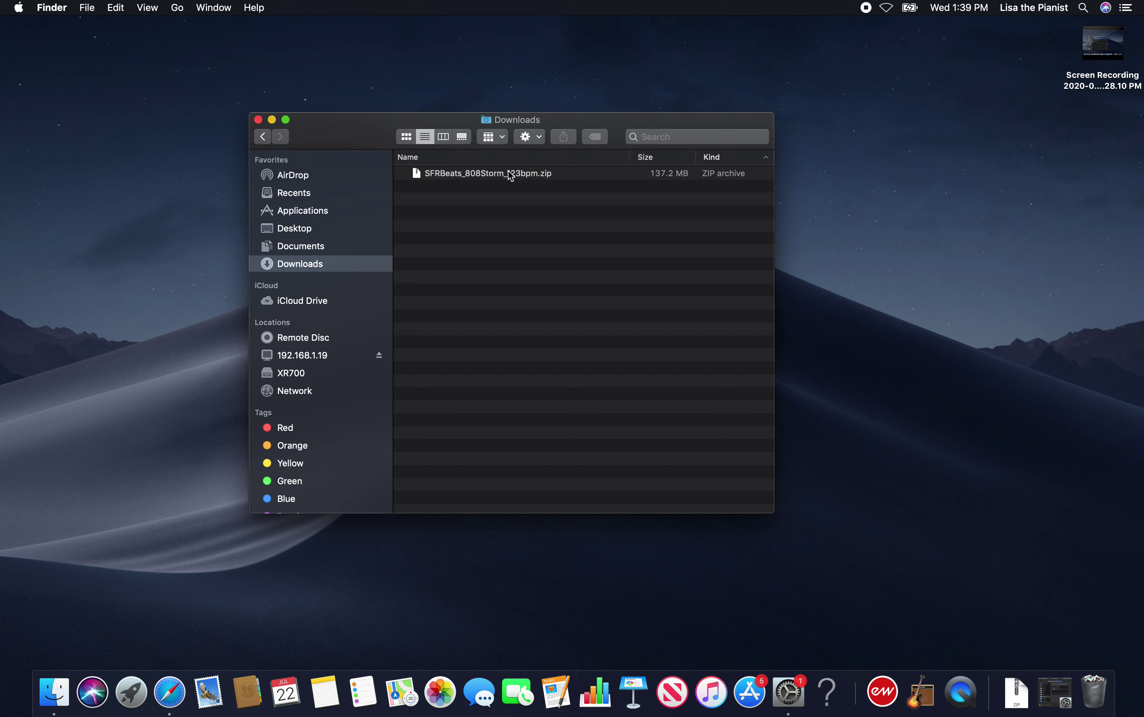
{"action": "left_click", "coordinate": [497, 180]}
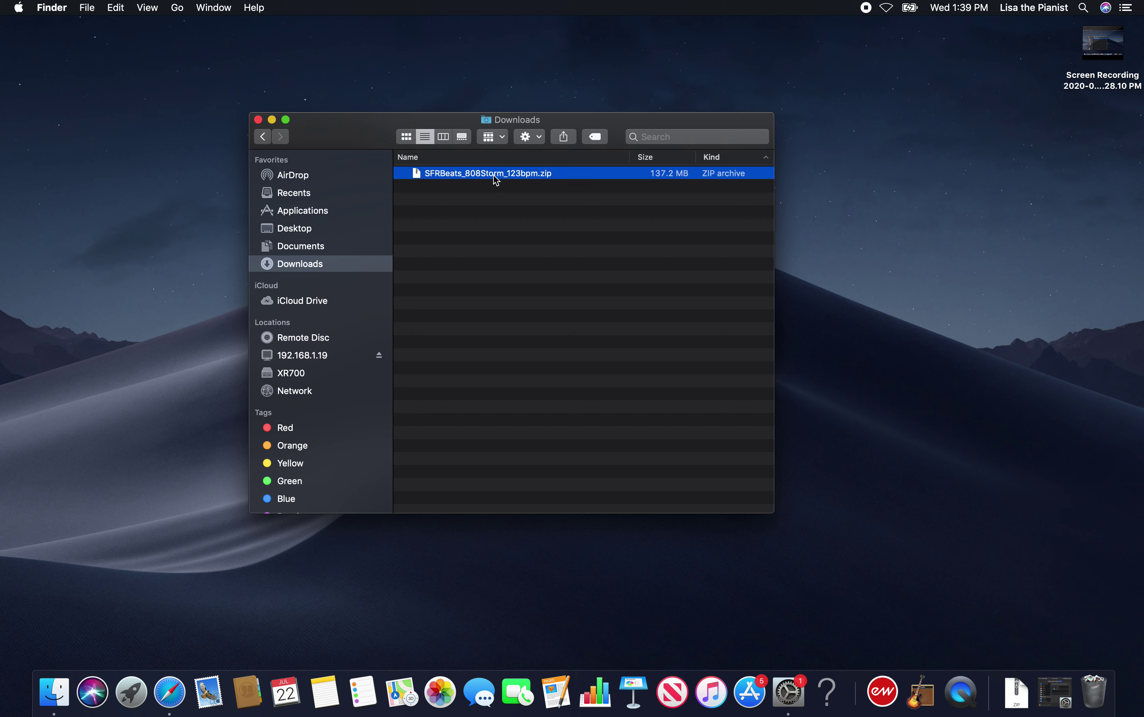
{"action": "double_click", "coordinate": [496, 175]}
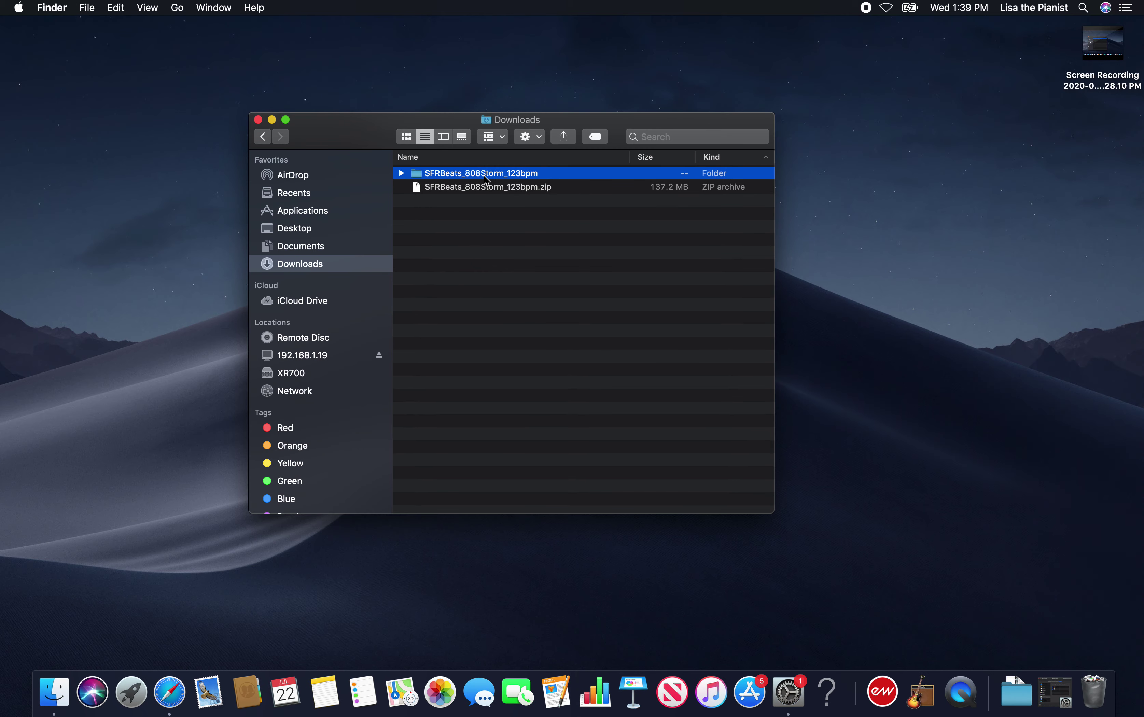
{"action": "double_click", "coordinate": [486, 179]}
{"action": "left_click_drag", "start_coordinate": [518, 350], "coordinate": [439, 178]}
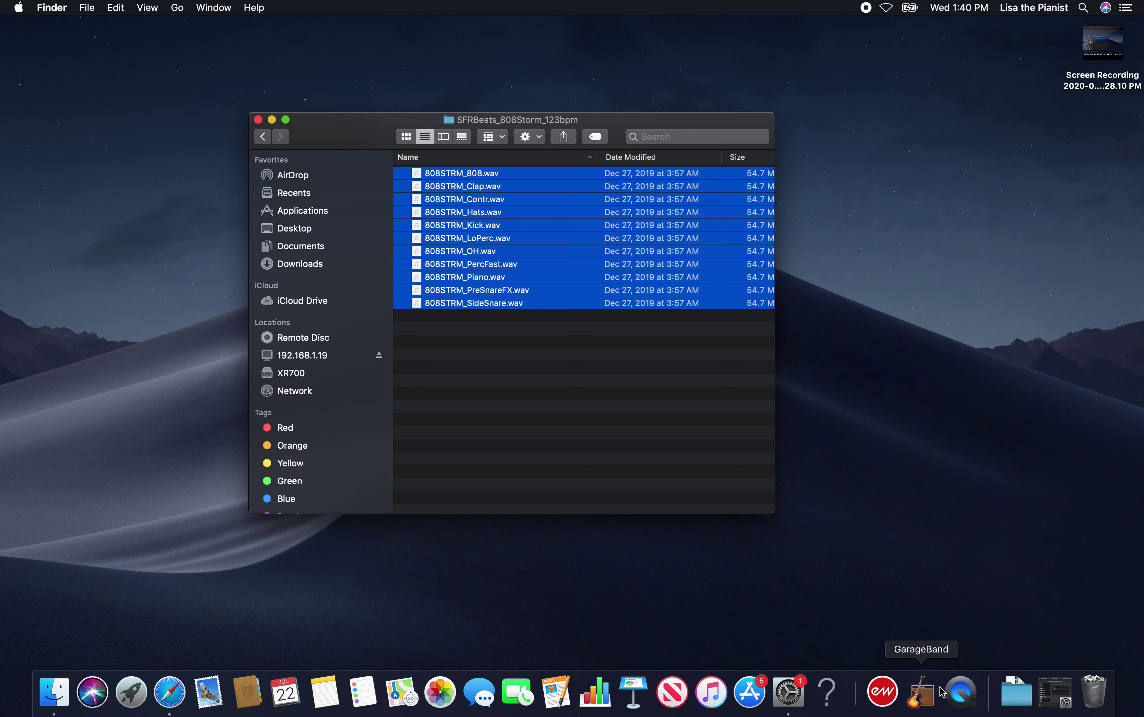
In GarageBand, create a new project with a microphone Audio track recording from Input 1
{"action": "left_click", "coordinate": [929, 696]}
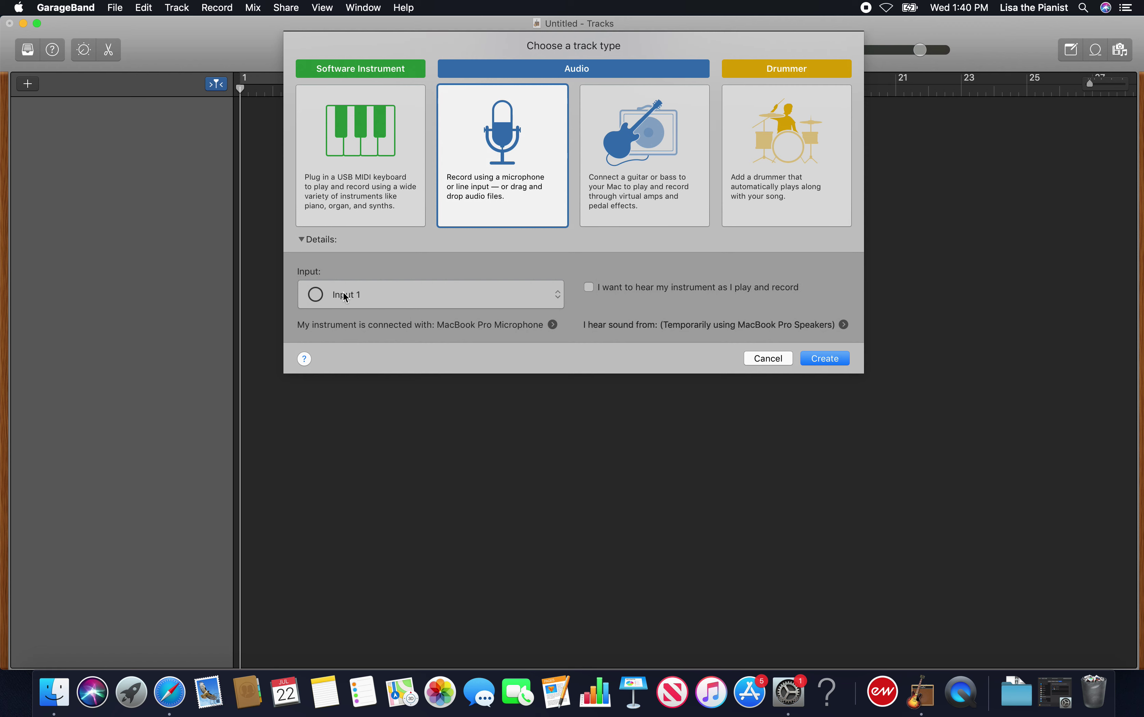
{"action": "left_click", "coordinate": [358, 297]}
{"action": "left_click", "coordinate": [359, 298]}
{"action": "left_click", "coordinate": [555, 292]}
{"action": "left_click", "coordinate": [536, 297]}
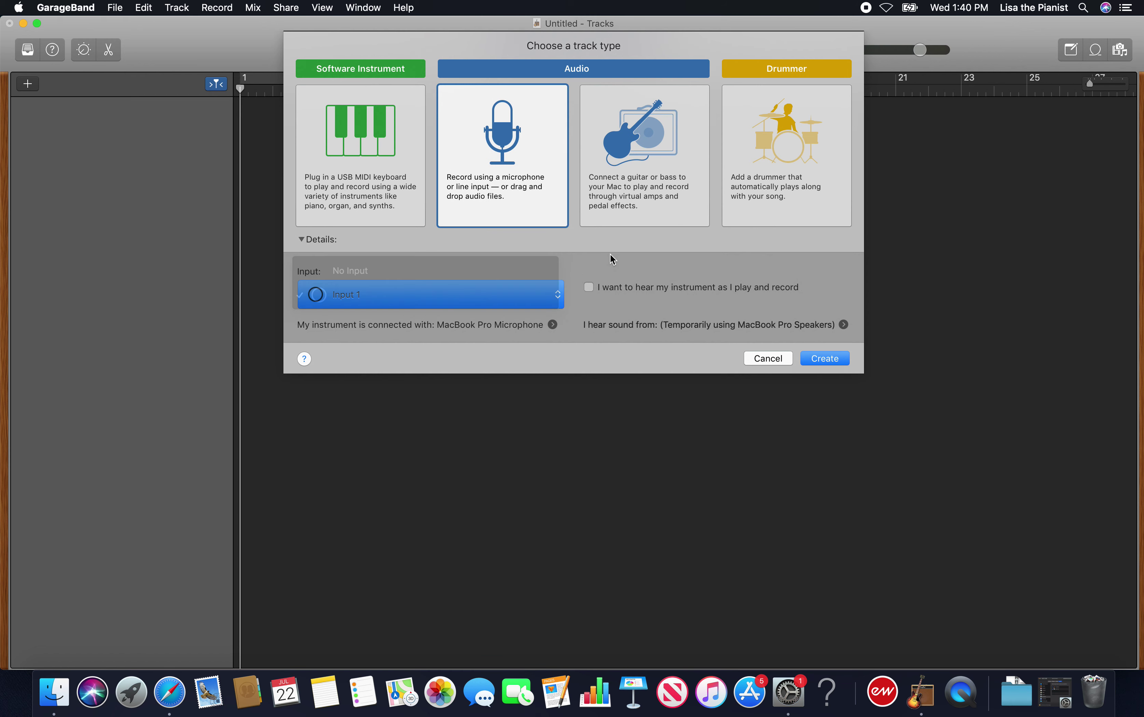
{"action": "left_click", "coordinate": [828, 363]}
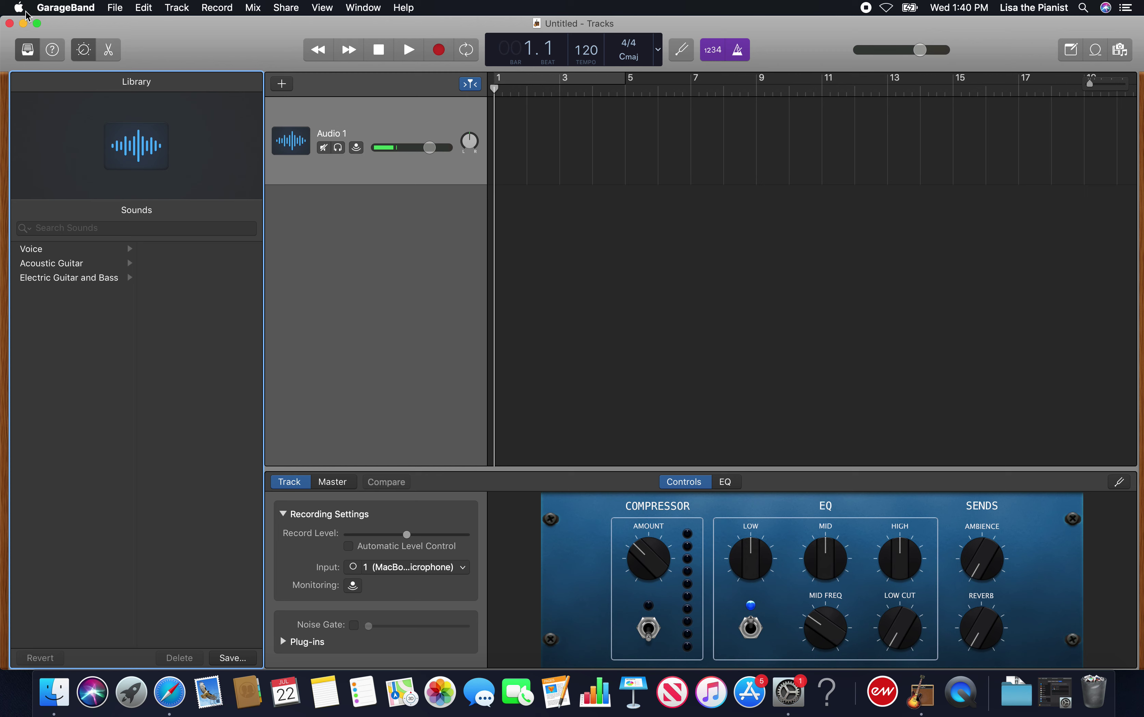
{"action": "left_click", "coordinate": [56, 10]}
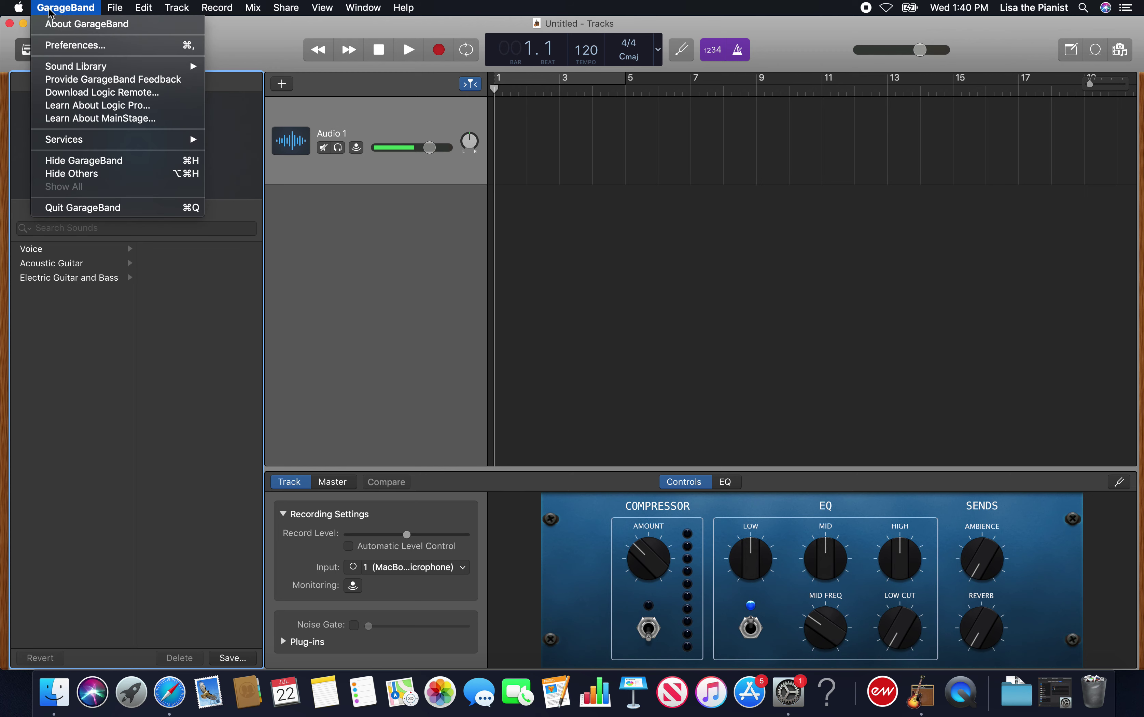
{"action": "left_click", "coordinate": [69, 46]}
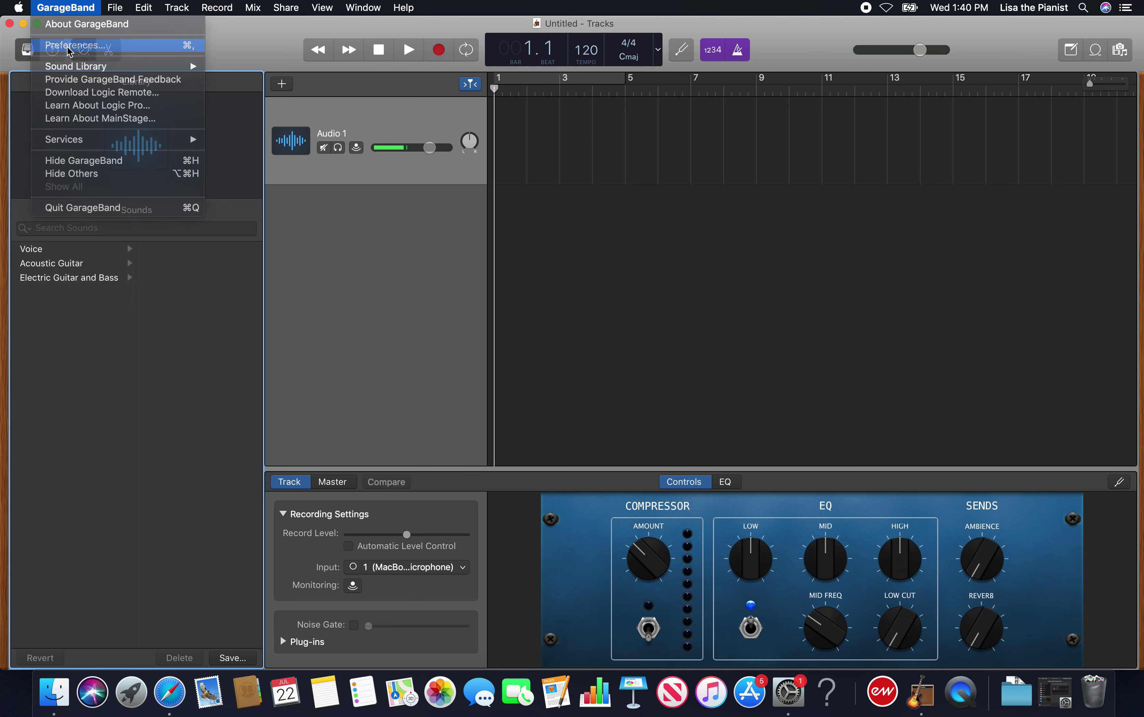
{"action": "left_click", "coordinate": [383, 187]}
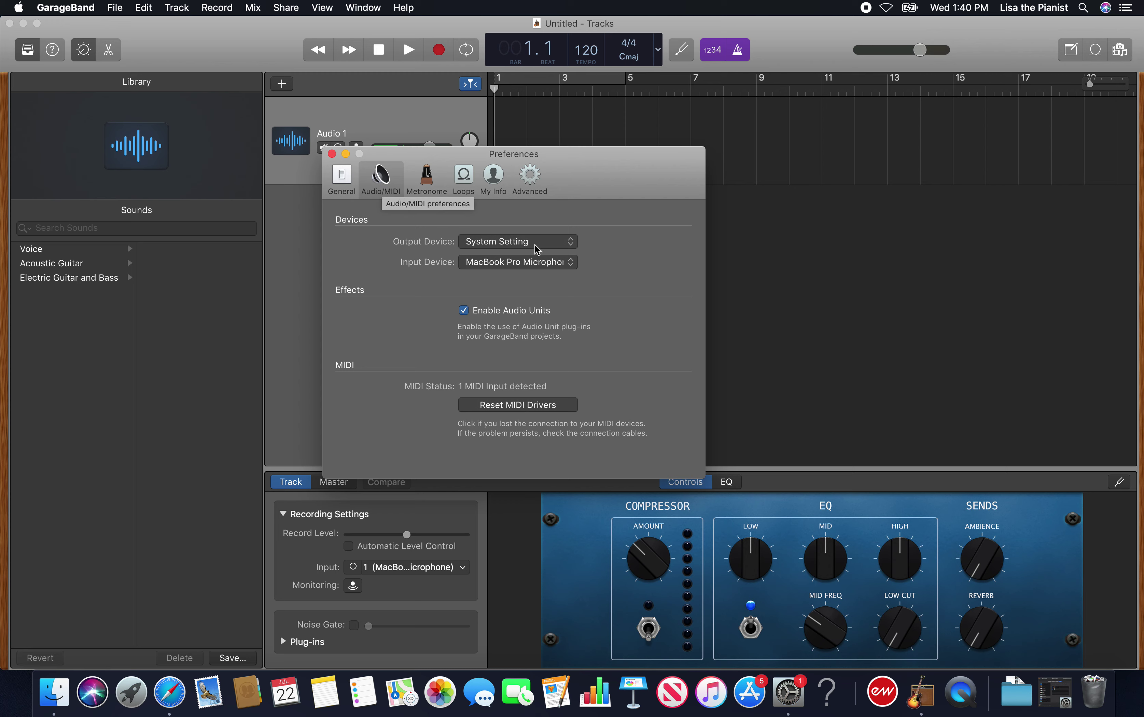
{"action": "left_click", "coordinate": [551, 263]}
{"action": "left_click", "coordinate": [551, 265]}
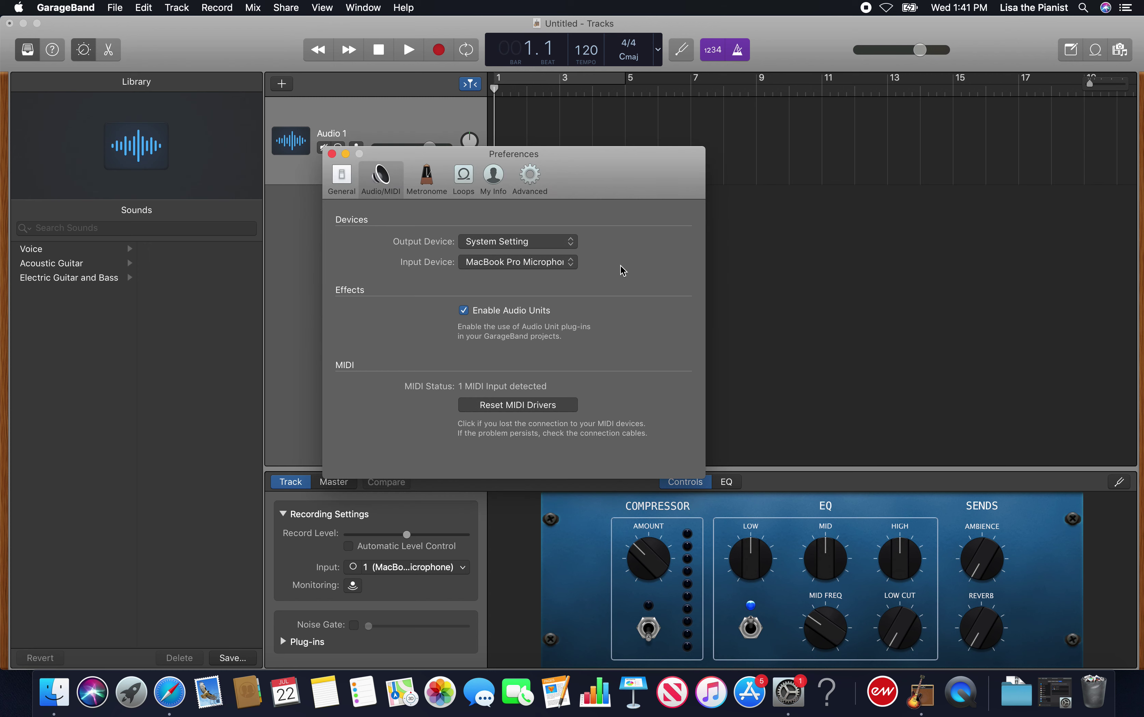
{"action": "left_click", "coordinate": [1056, 692]}
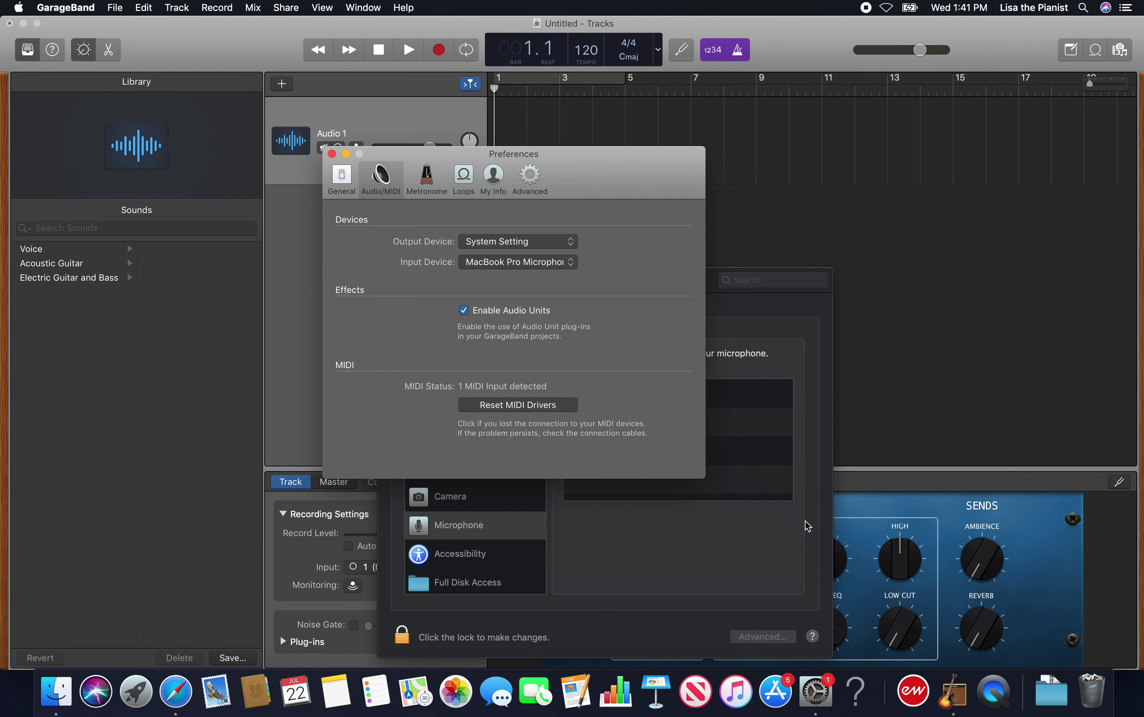
{"action": "left_click", "coordinate": [807, 527]}
{"action": "left_click_drag", "start_coordinate": [668, 285], "coordinate": [666, 243]}
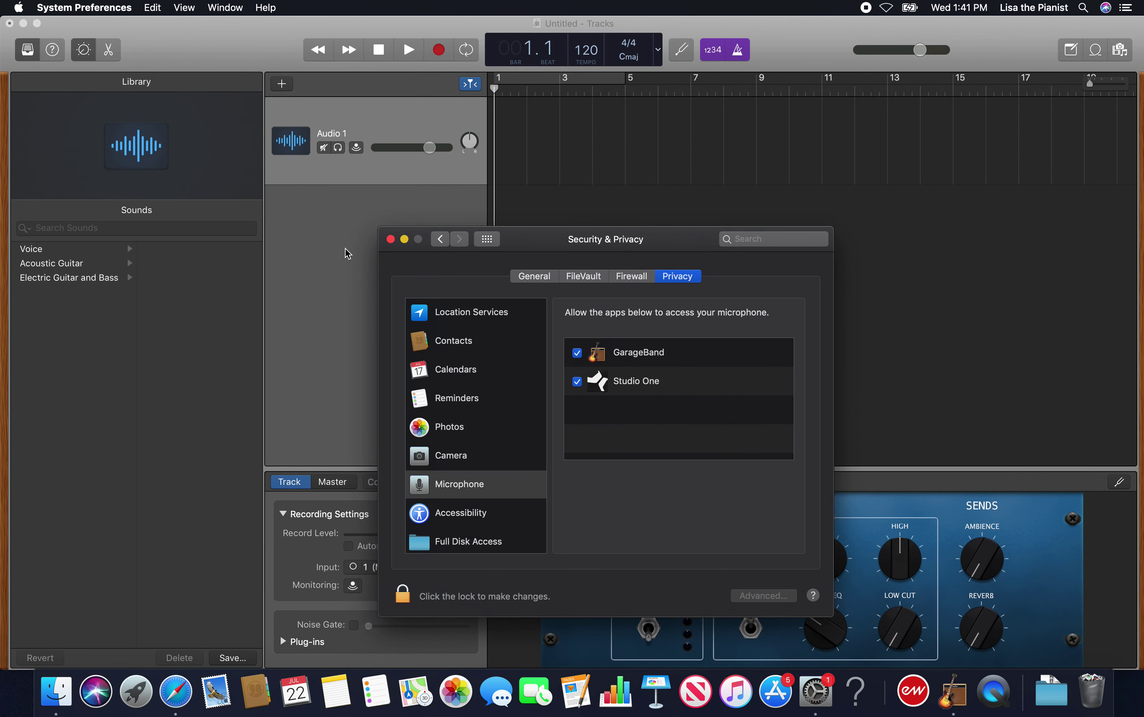
{"action": "left_click", "coordinate": [390, 239]}
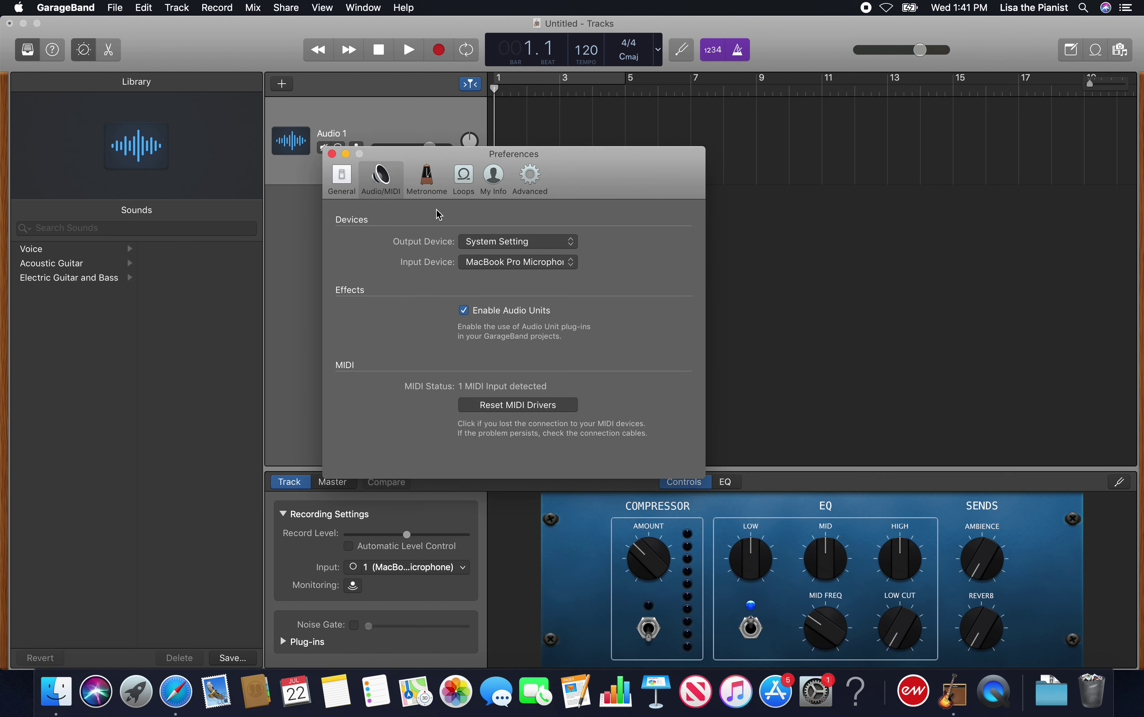
{"action": "left_click", "coordinate": [332, 154]}
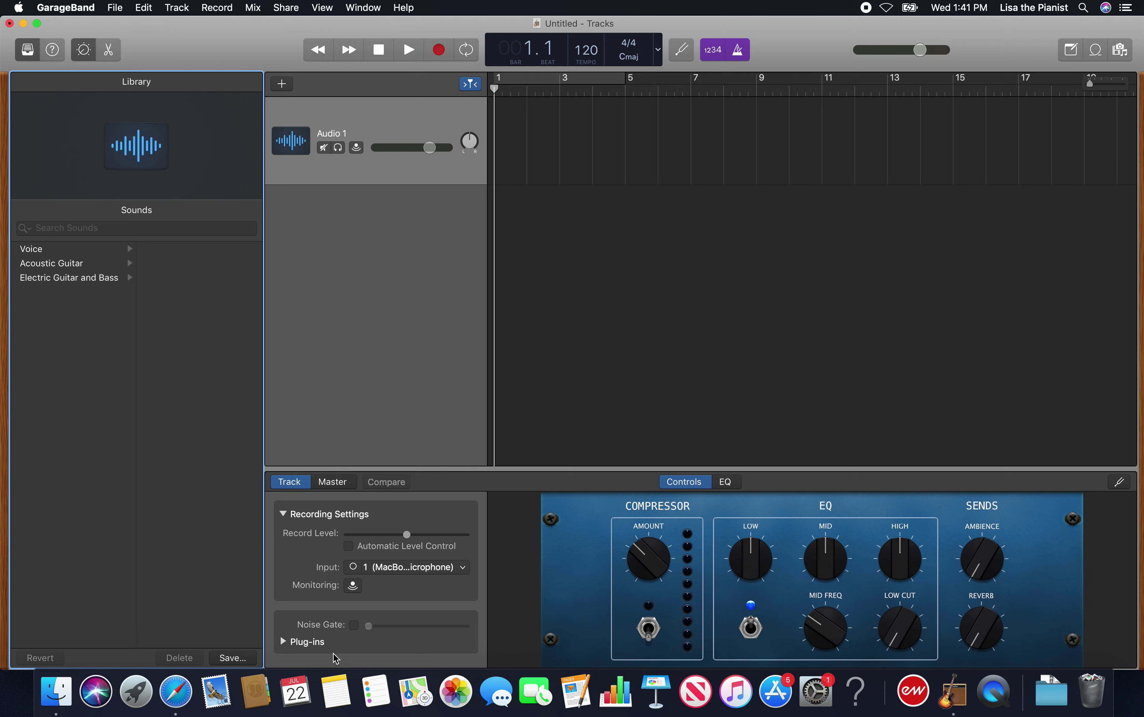
Drag the eleven selected 808STRM WAVs from Finder into GarageBand as separate tracks at bar 1
{"action": "left_click", "coordinate": [62, 700]}
{"action": "left_click", "coordinate": [542, 363]}
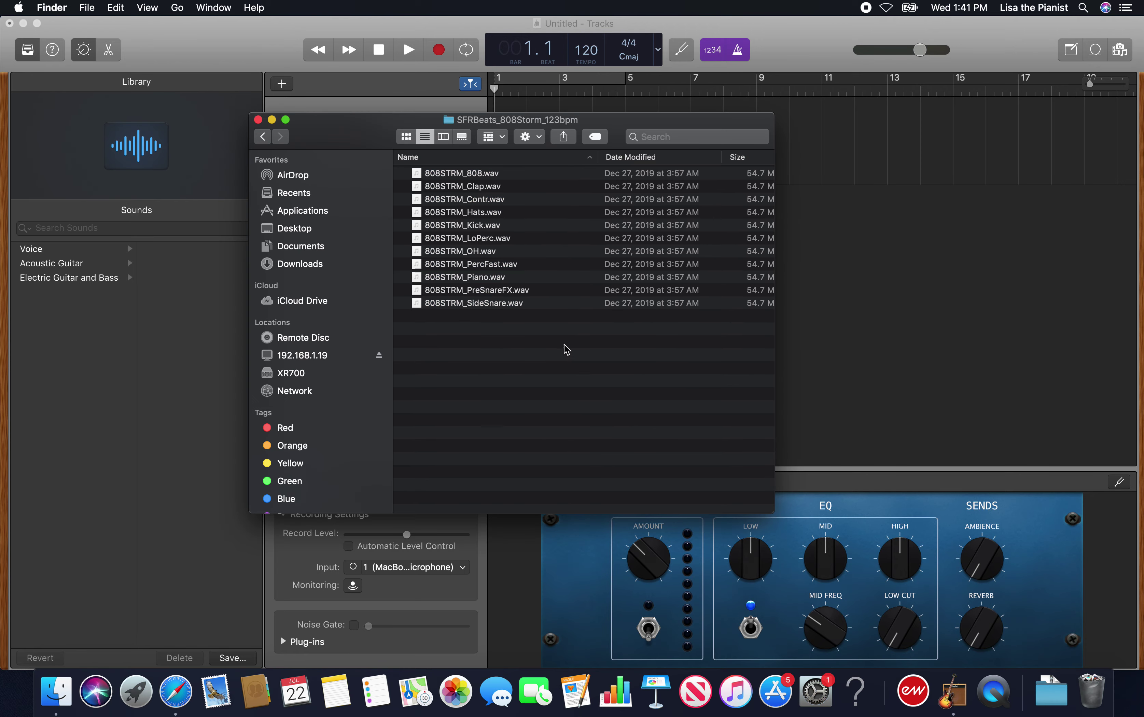
{"action": "left_click_drag", "start_coordinate": [567, 350], "coordinate": [444, 178]}
{"action": "left_click_drag", "start_coordinate": [378, 136], "coordinate": [202, 252]}
{"action": "left_click_drag", "start_coordinate": [286, 295], "coordinate": [495, 210]}
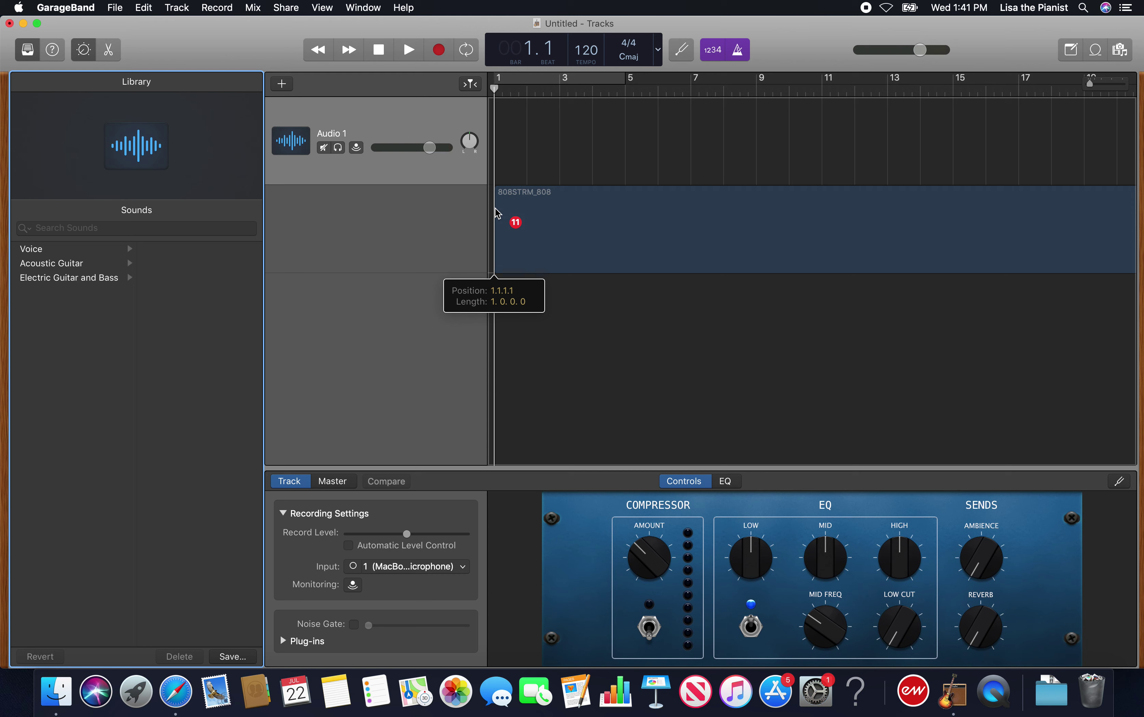
{"action": "left_click_drag", "start_coordinate": [497, 213], "coordinate": [497, 213]}
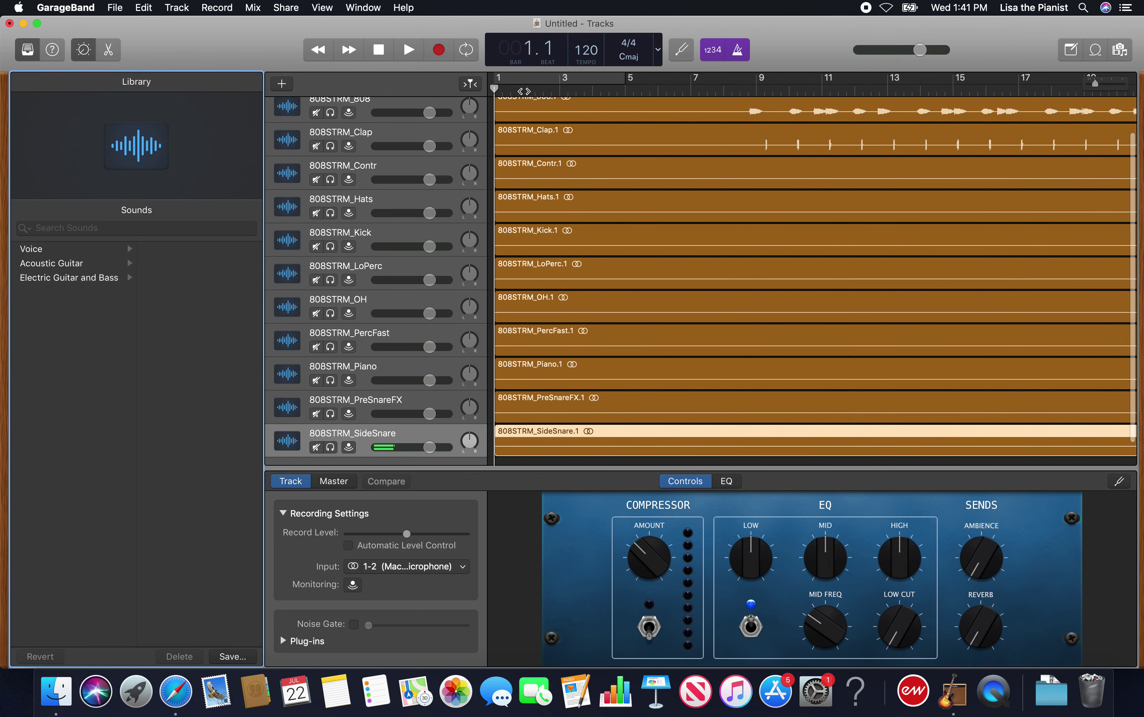
Play the start of the stems from bar 1, then select the empty Audio 1 track
{"action": "scroll", "coordinate": [578, 237], "scroll_direction": "up", "scroll_amount": 2}
{"action": "scroll", "coordinate": [578, 255], "scroll_direction": "up", "scroll_amount": 3}
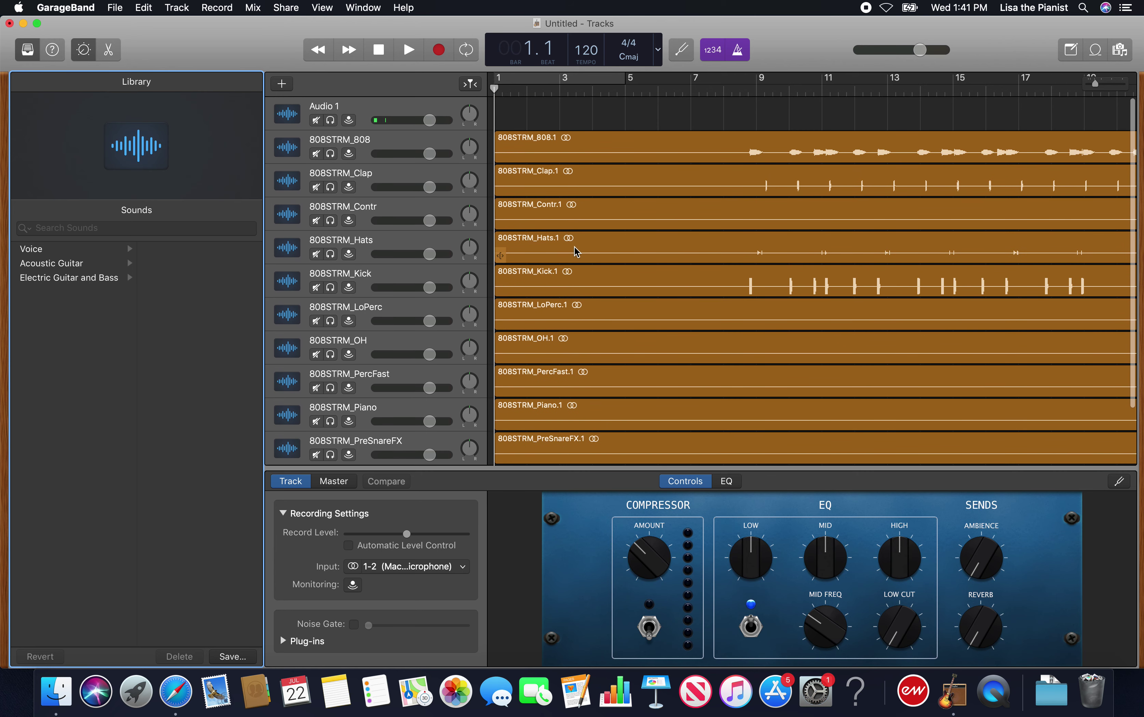
{"action": "left_click", "coordinate": [411, 56]}
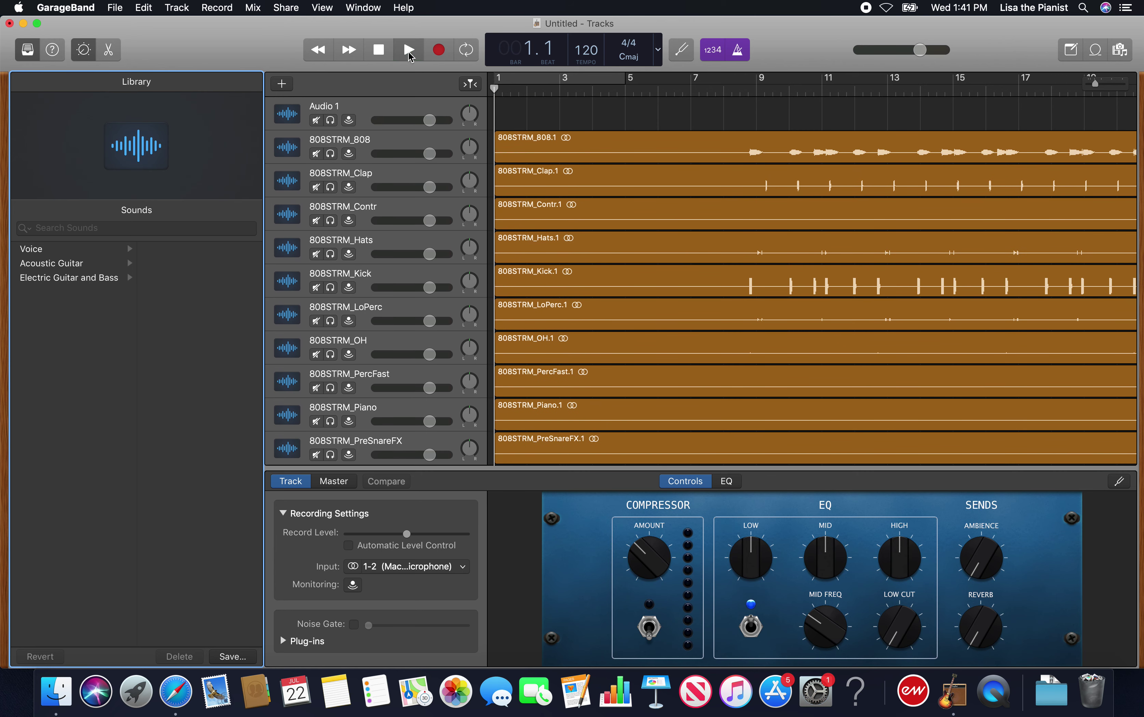
{"action": "left_click", "coordinate": [377, 56]}
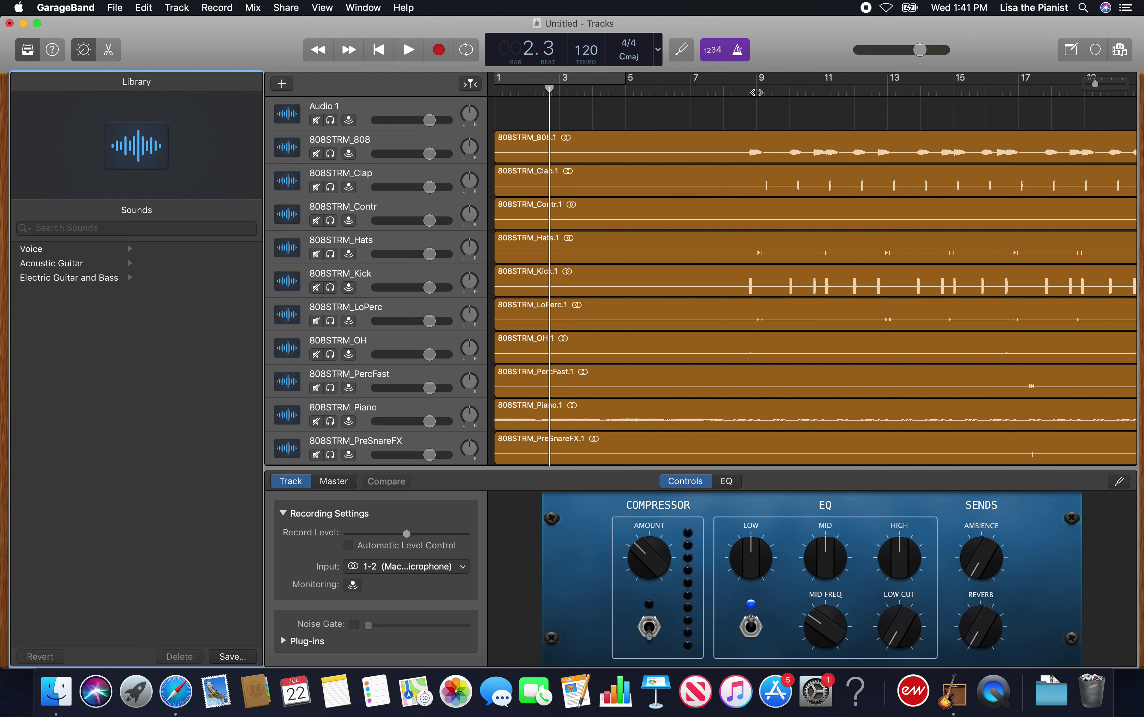
{"action": "left_click", "coordinate": [411, 112]}
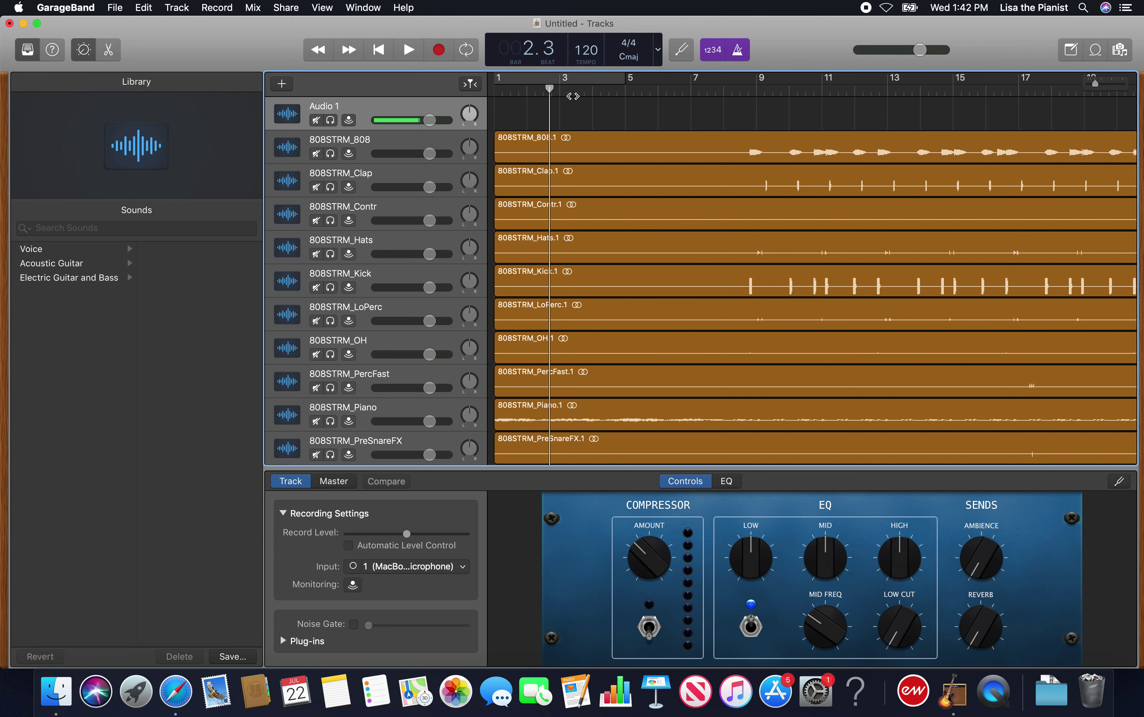
Set the project tempo to 123, matching the 123bpm in the stem folder's name
{"action": "left_click", "coordinate": [56, 691]}
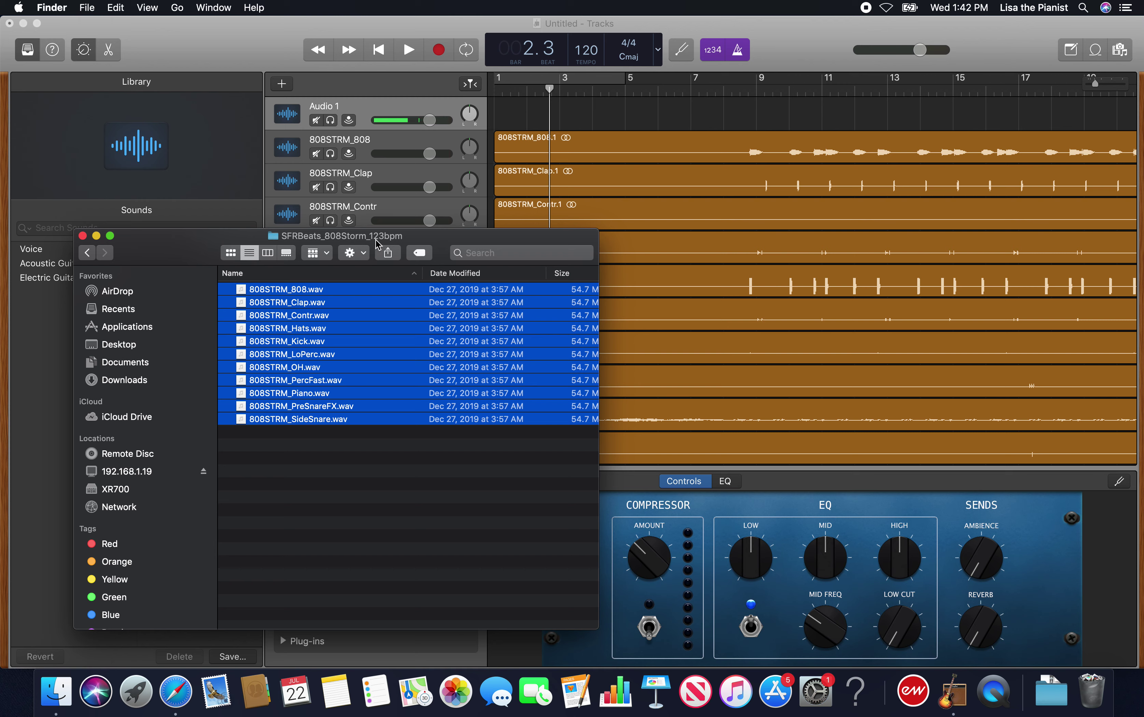
{"action": "left_click", "coordinate": [588, 53]}
{"action": "double_click", "coordinate": [586, 50]}
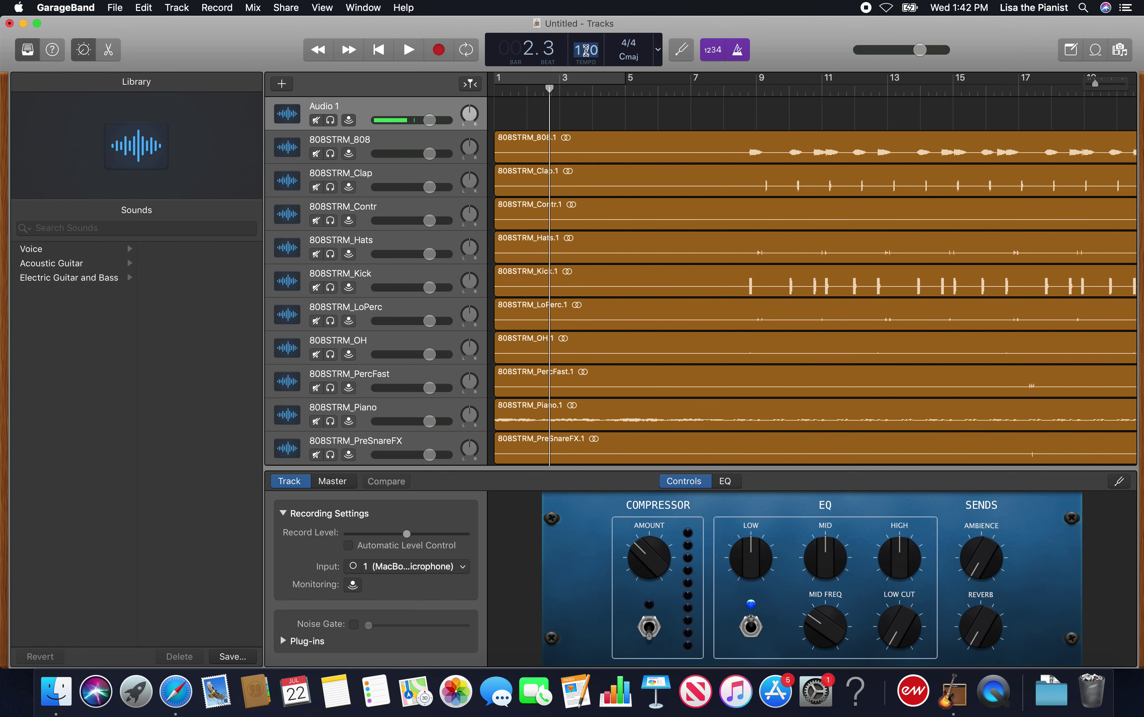
{"action": "type", "text": "123"}
{"action": "key", "text": "Return"}
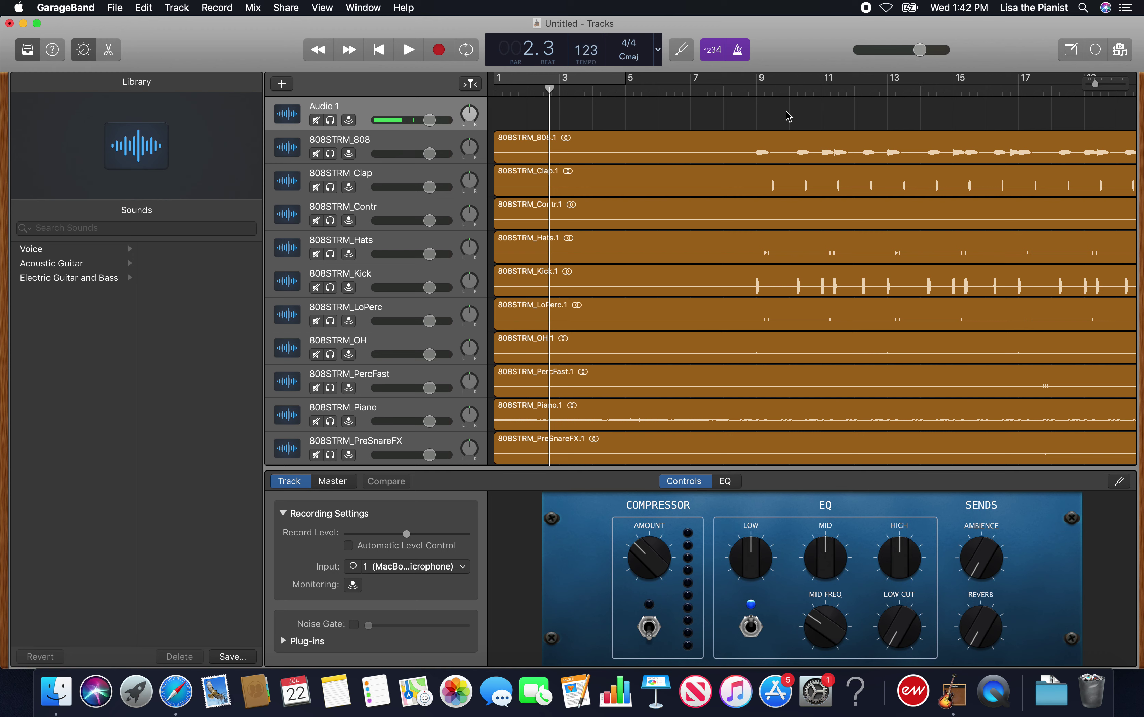
Play the stems briefly from bar 9 and stop
{"action": "left_click", "coordinate": [759, 90]}
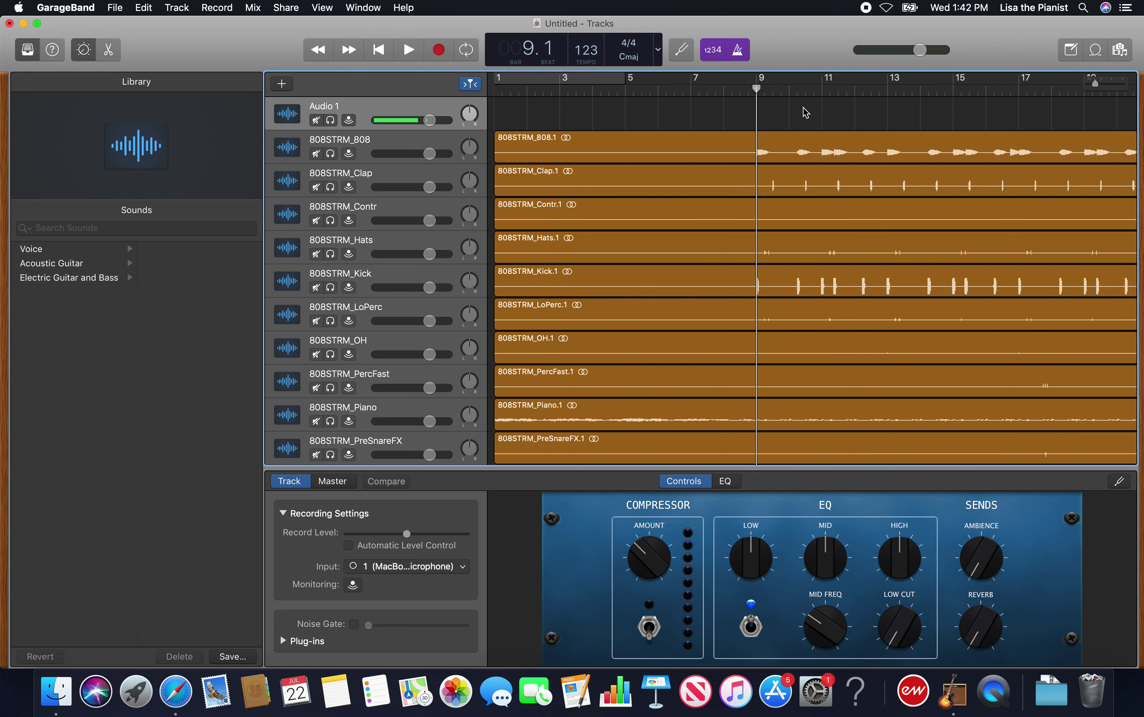
{"action": "key", "text": "space"}
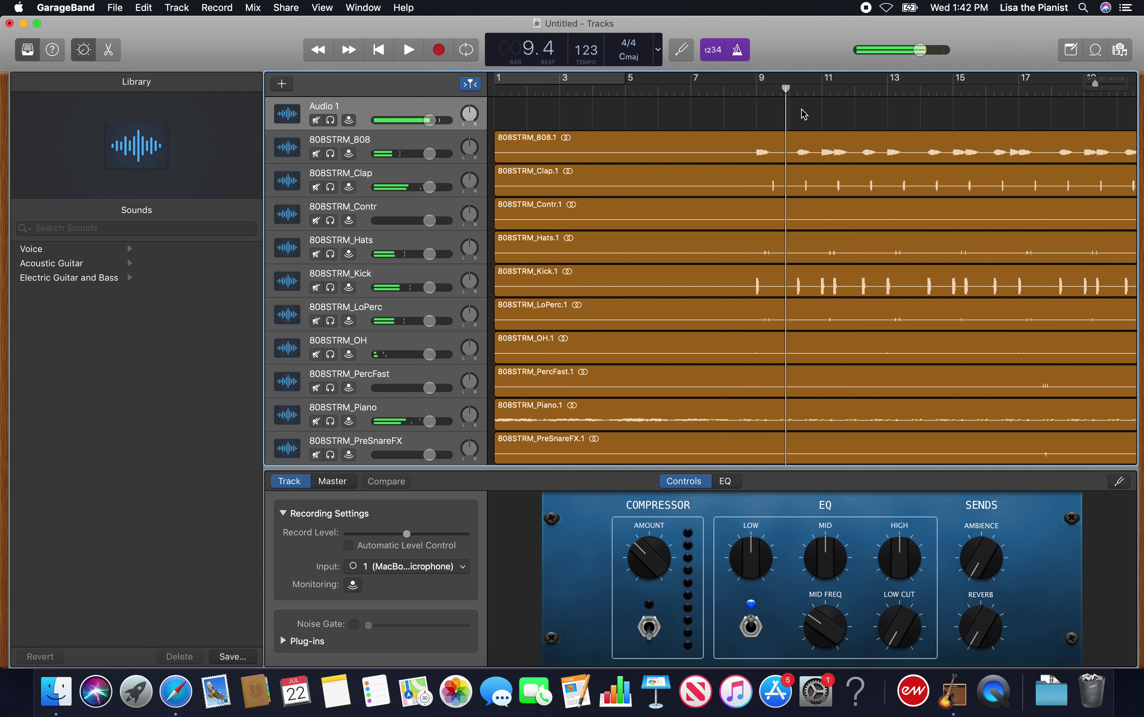
{"action": "key", "text": "space"}
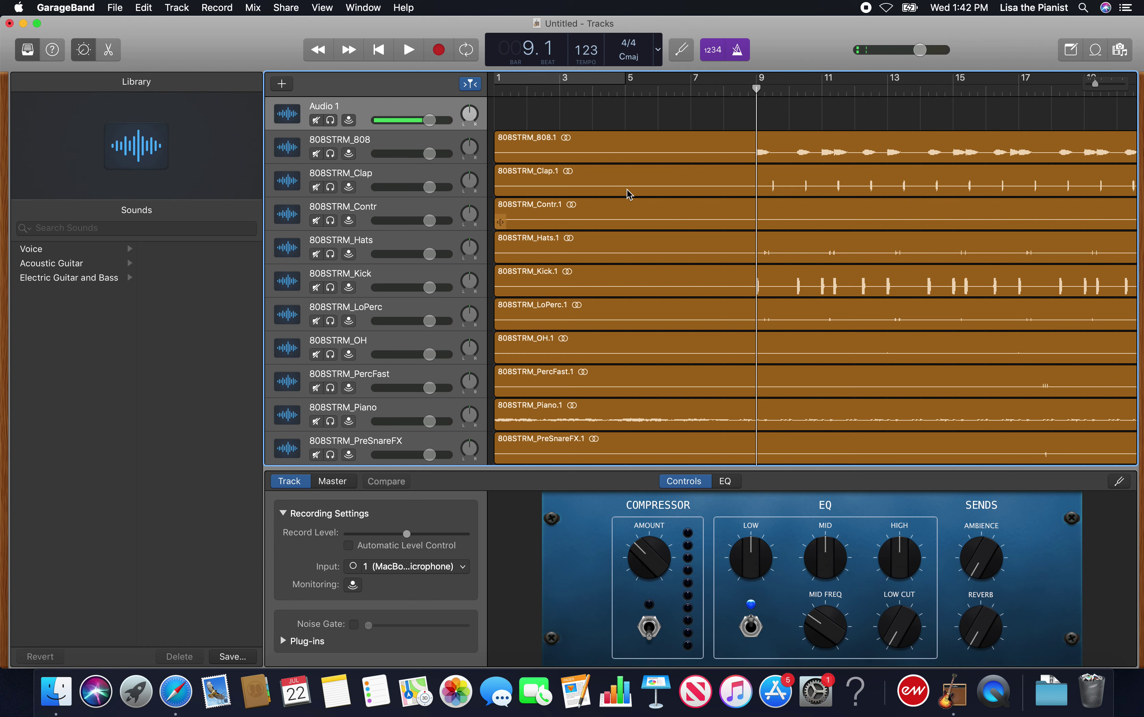
Align the 808STRM_808.1 and Clap.1 regions to start at bar 1, undoing the misplaced drop
{"action": "left_click_drag", "start_coordinate": [564, 162], "coordinate": [614, 198]}
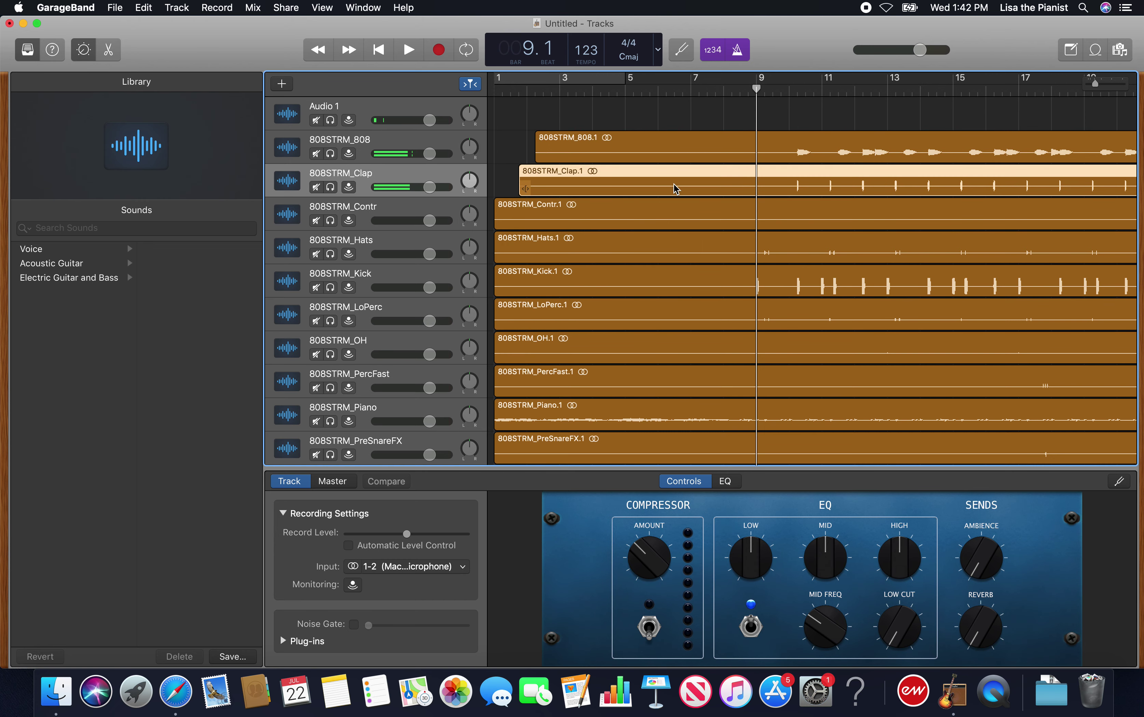
{"action": "left_click_drag", "start_coordinate": [827, 192], "coordinate": [718, 203]}
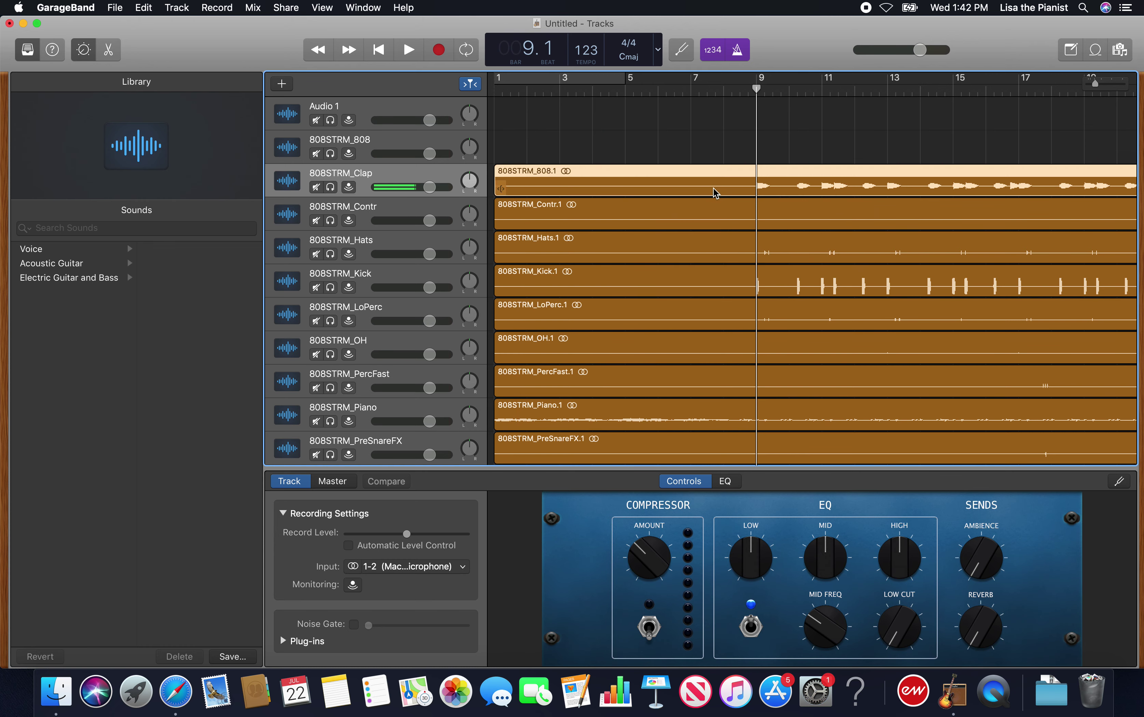
{"action": "key", "text": "super+z"}
{"action": "left_click_drag", "start_coordinate": [719, 158], "coordinate": [659, 161]}
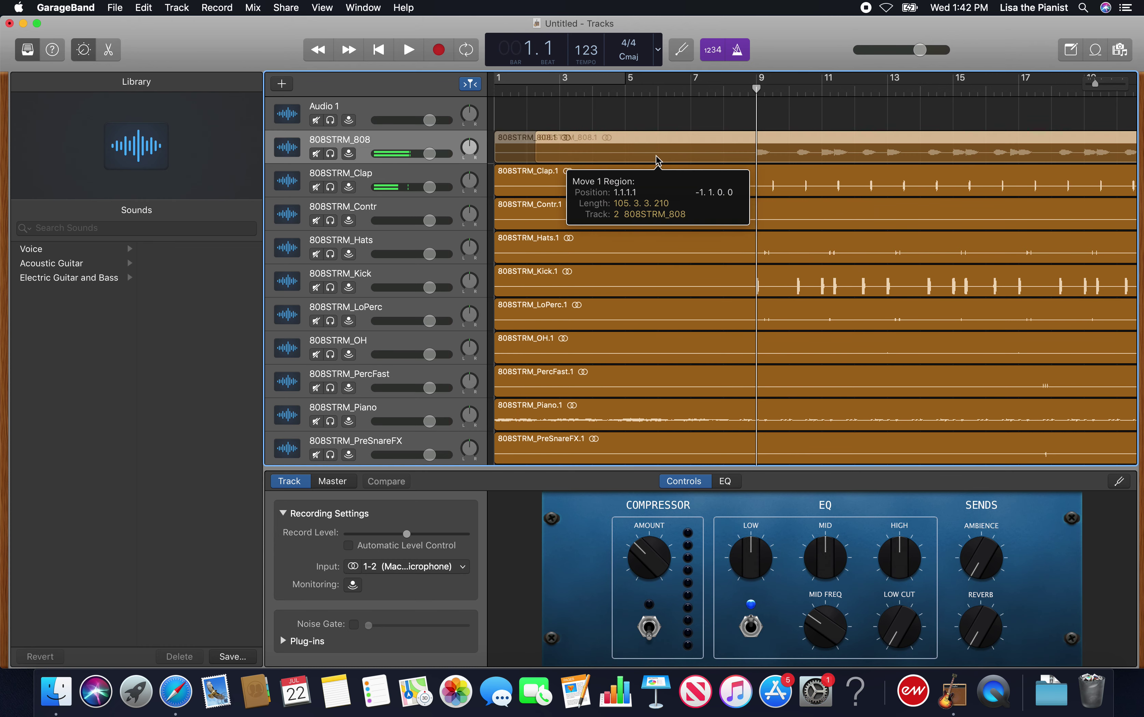
Start playback from about bar 17
{"action": "scroll", "coordinate": [528, 240], "scroll_direction": "down", "scroll_amount": 3}
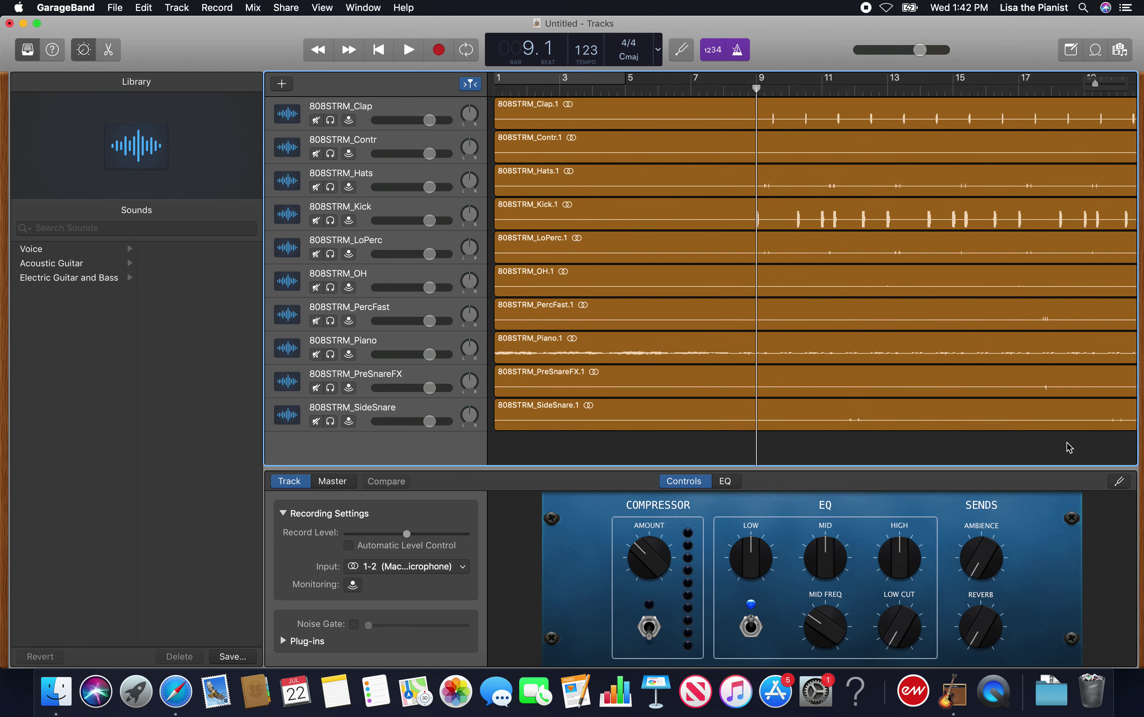
{"action": "left_click_drag", "start_coordinate": [1054, 90], "coordinate": [1049, 90]}
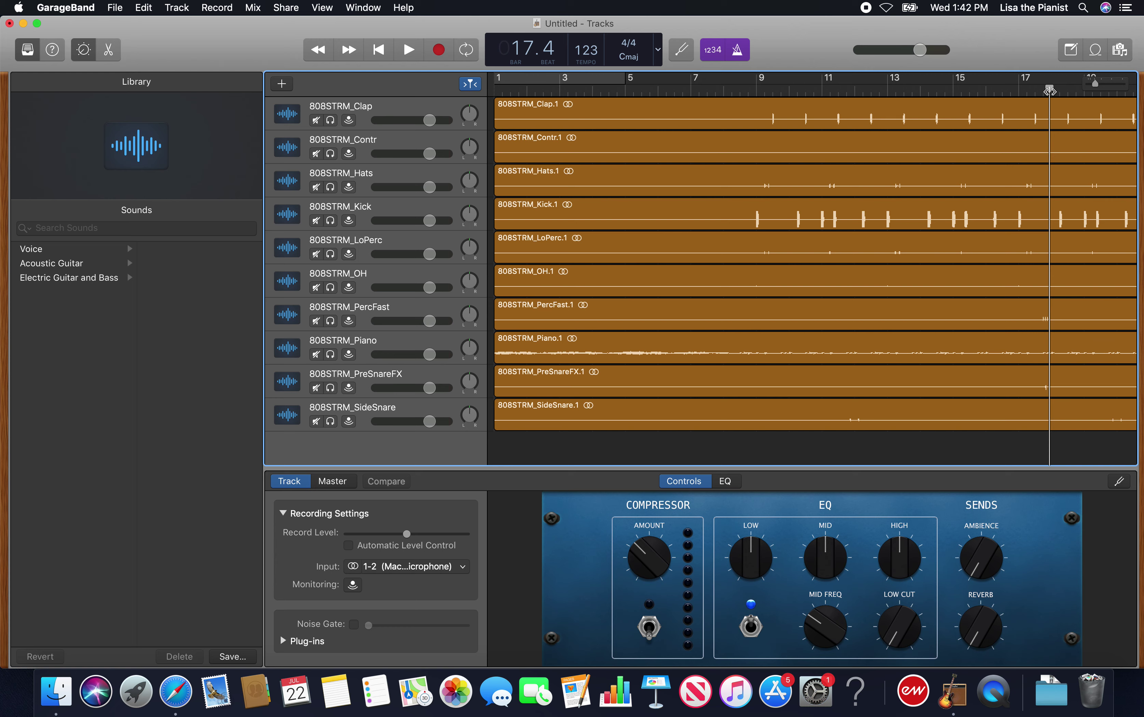
{"action": "key", "text": "space"}
{"action": "scroll", "coordinate": [766, 254], "scroll_direction": "right", "scroll_amount": 3}
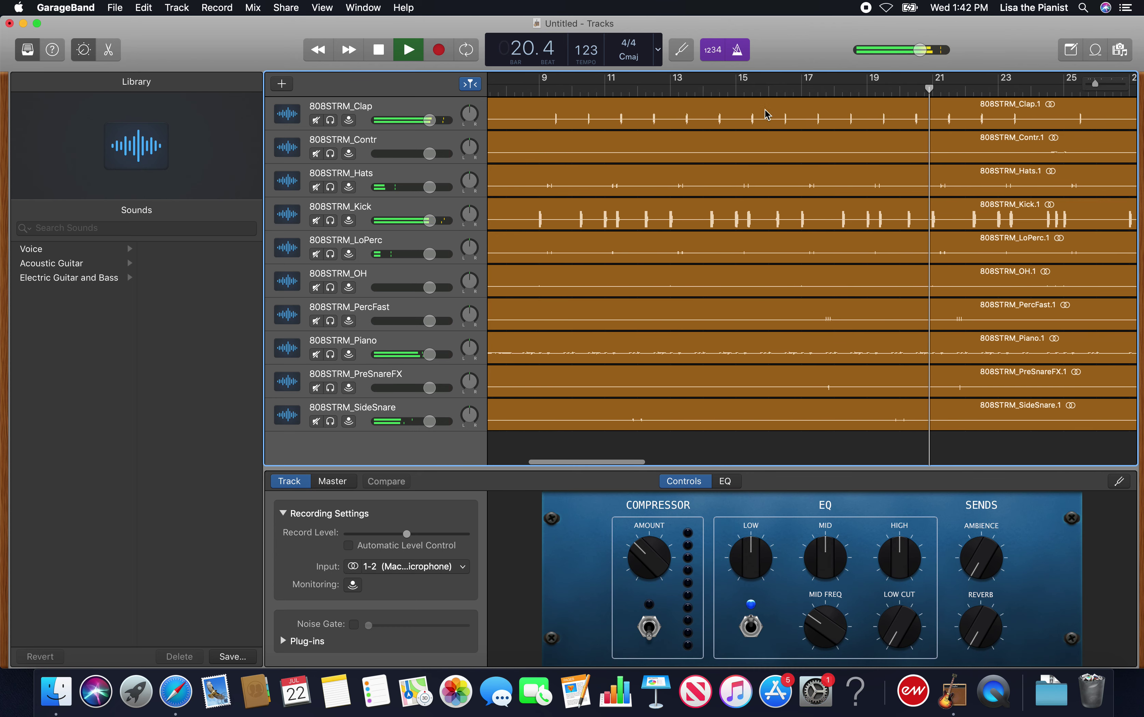
Stop playback and add a new microphone Audio 13 track
{"action": "key", "text": "space"}
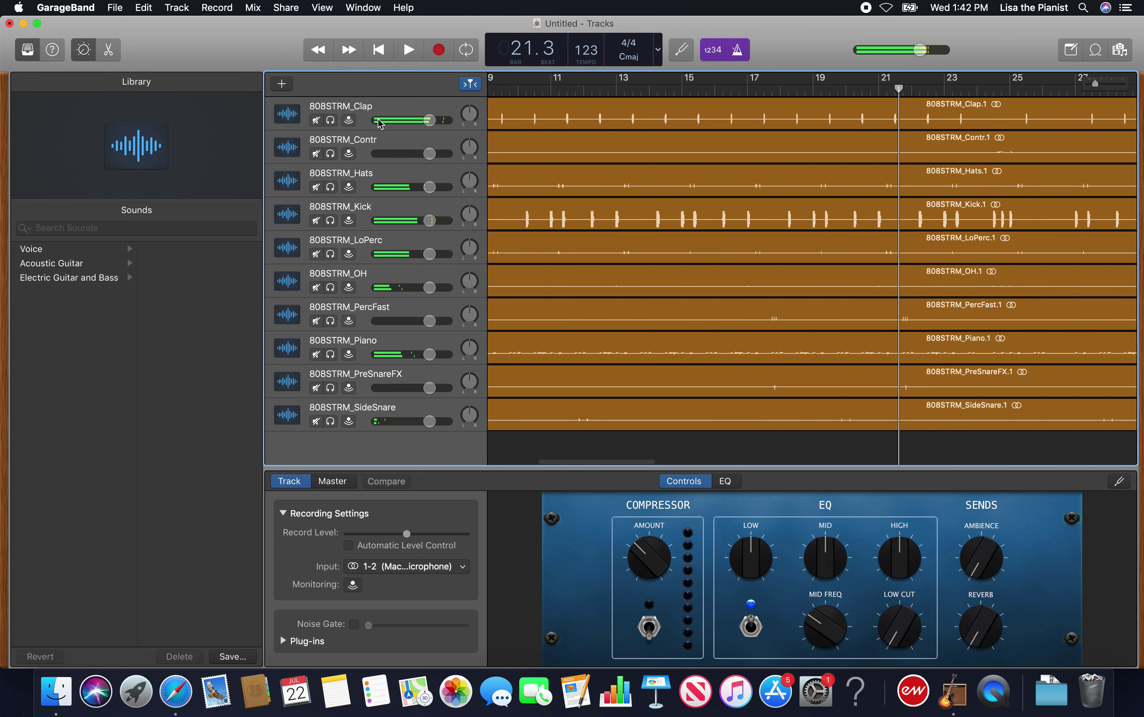
{"action": "left_click", "coordinate": [281, 84]}
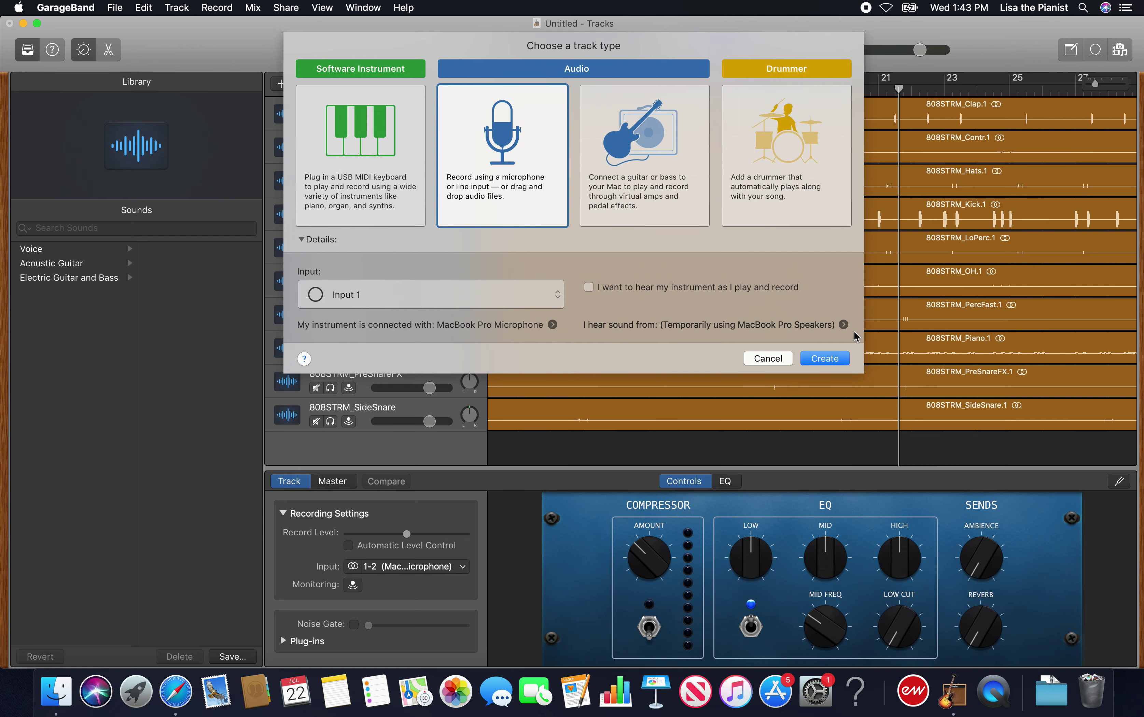
{"action": "left_click", "coordinate": [824, 359]}
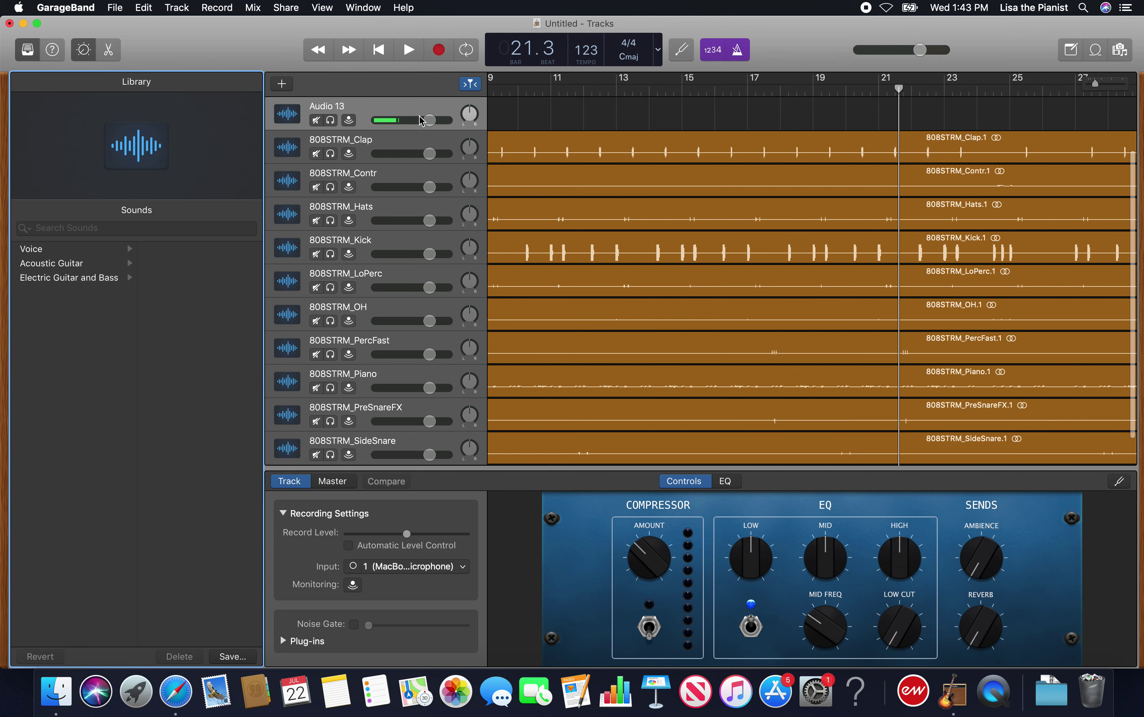
Record a vocal take onto Audio 13, then place the playhead at bar 22.3
{"action": "left_click", "coordinate": [445, 55]}
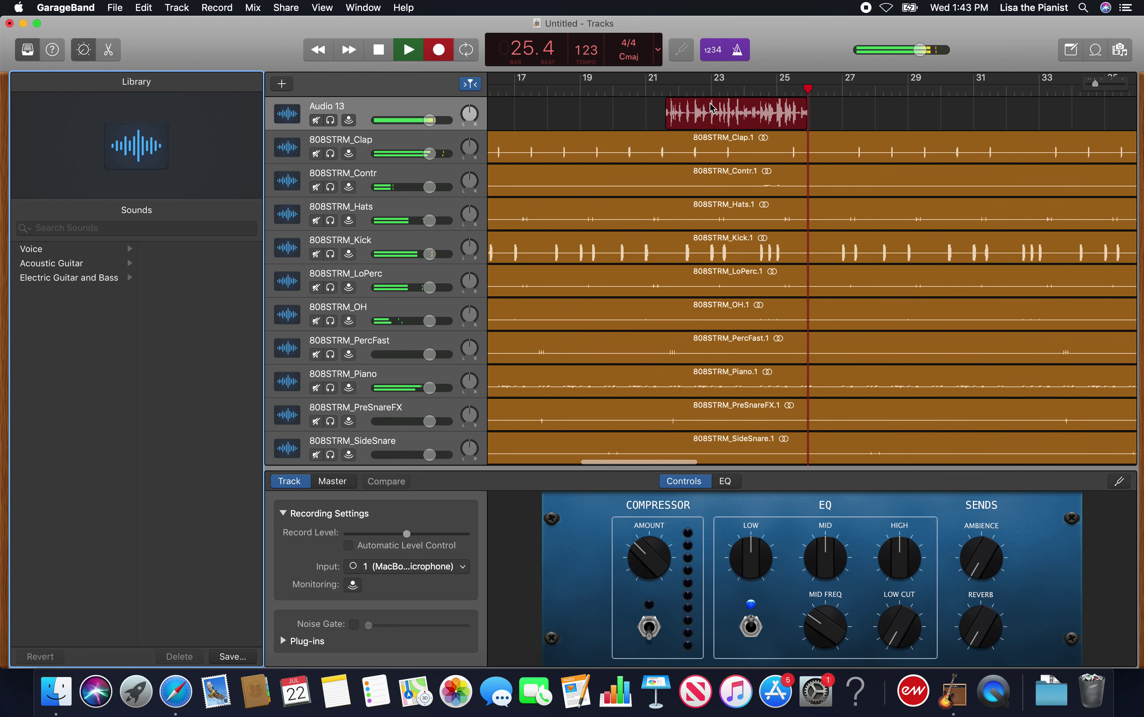
{"action": "key", "text": "space"}
{"action": "left_click", "coordinate": [693, 90]}
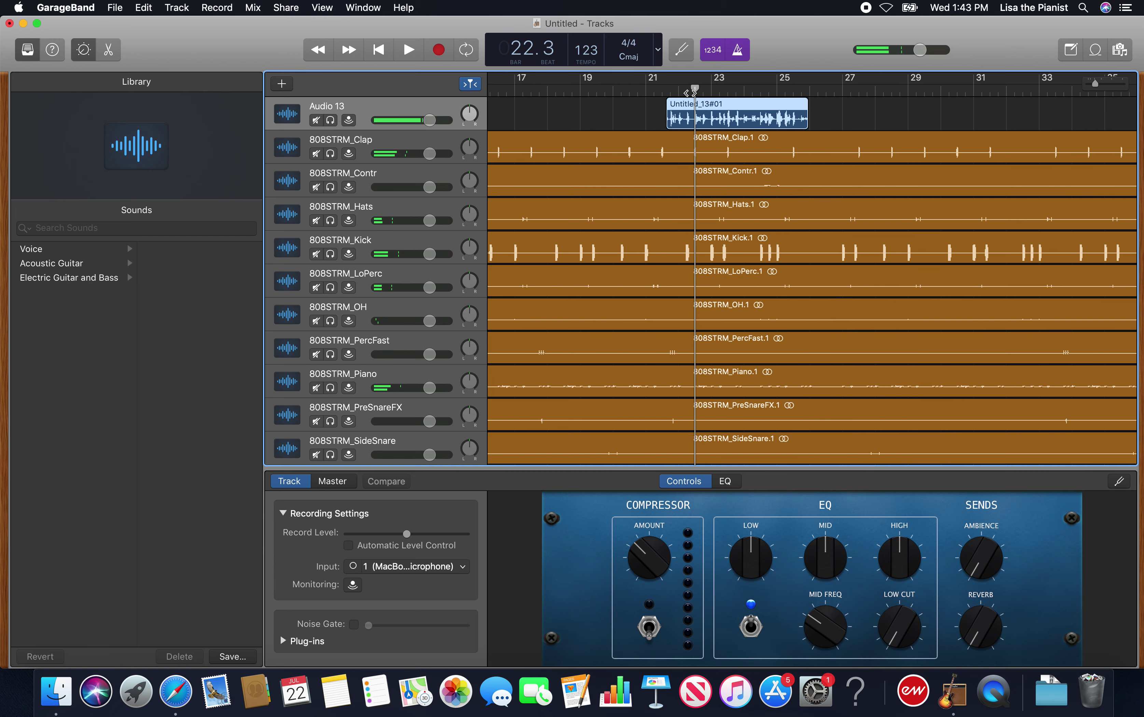